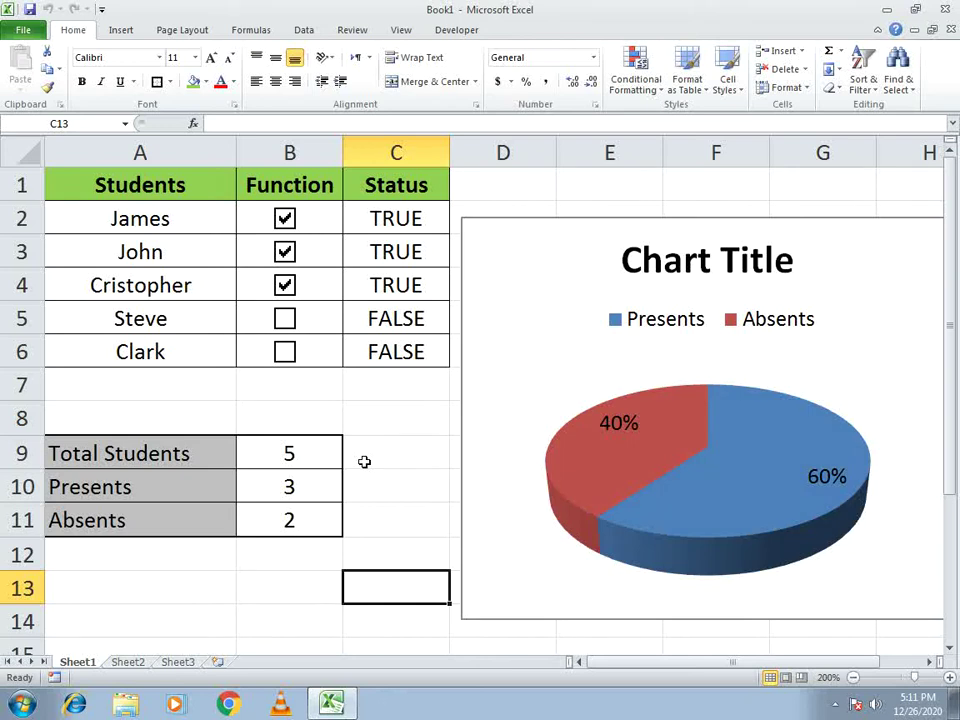
# Tick the fourth and last students present, then untick the first three students' checkboxes.
pyautogui.click(380, 455)
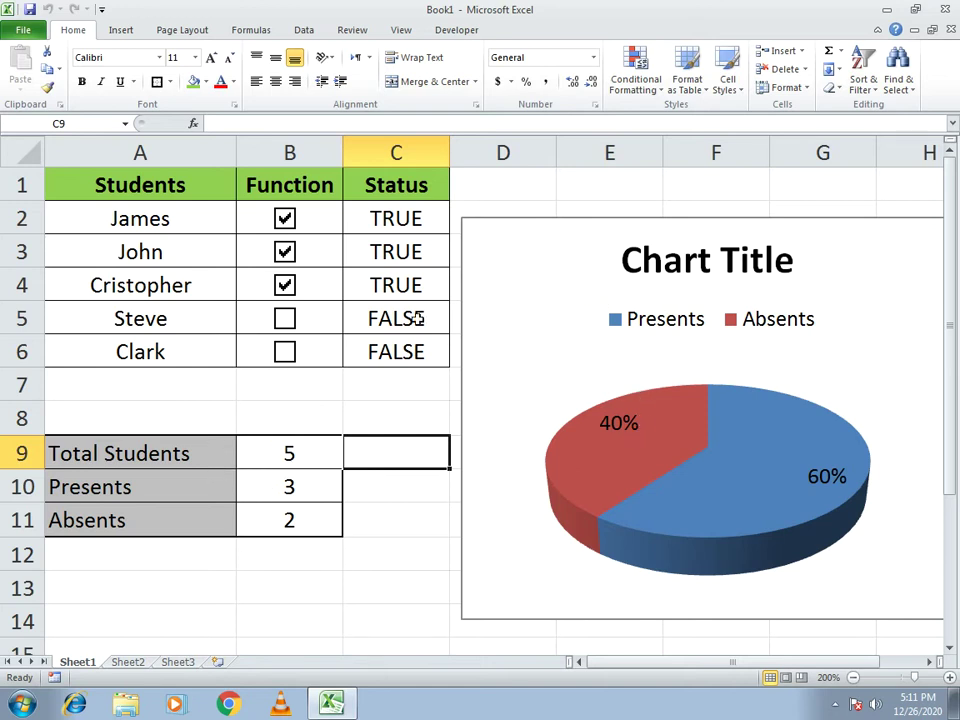
pyautogui.click(286, 322)
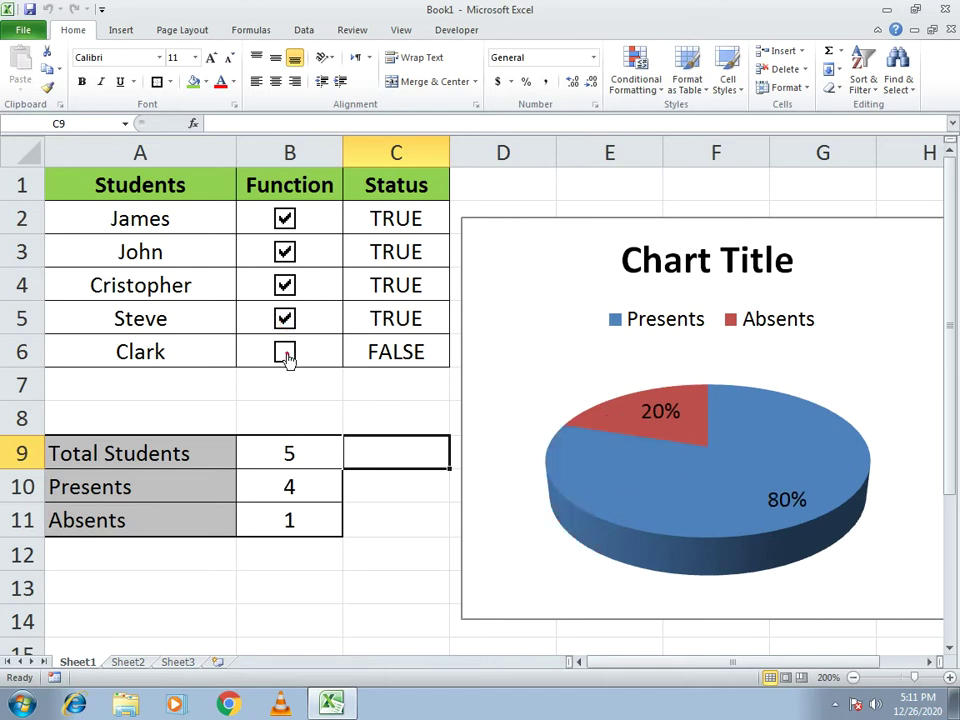
pyautogui.click(285, 355)
pyautogui.click(285, 285)
pyautogui.click(285, 252)
pyautogui.click(285, 218)
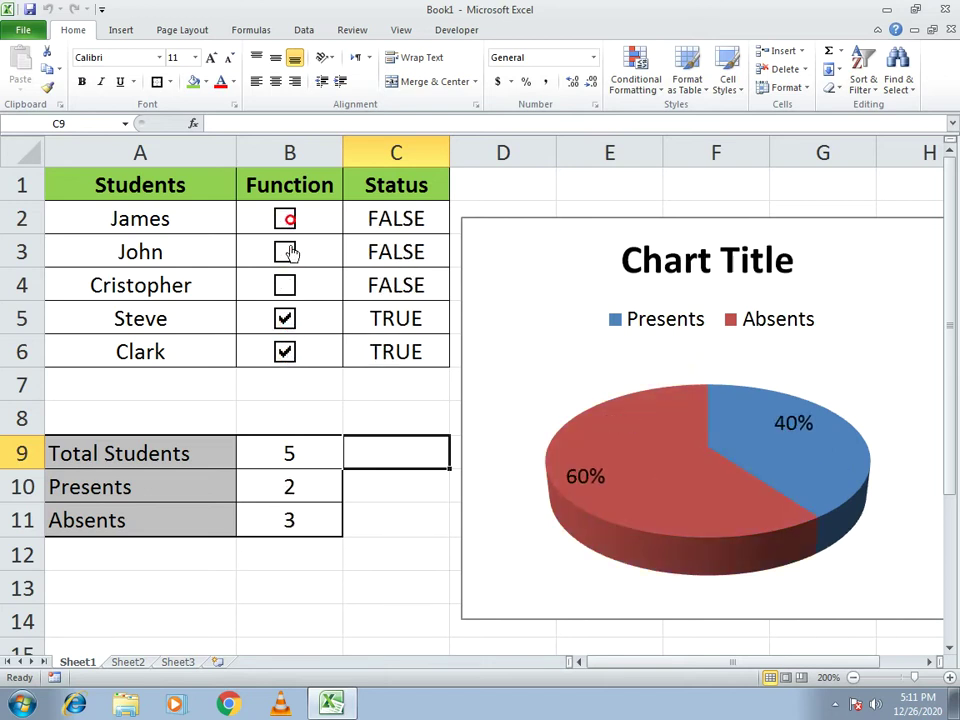
# Mark students two, three and four present so the pie reads 60/40, then go to Sheet2.
pyautogui.click(285, 285)
pyautogui.click(286, 322)
pyautogui.click(285, 355)
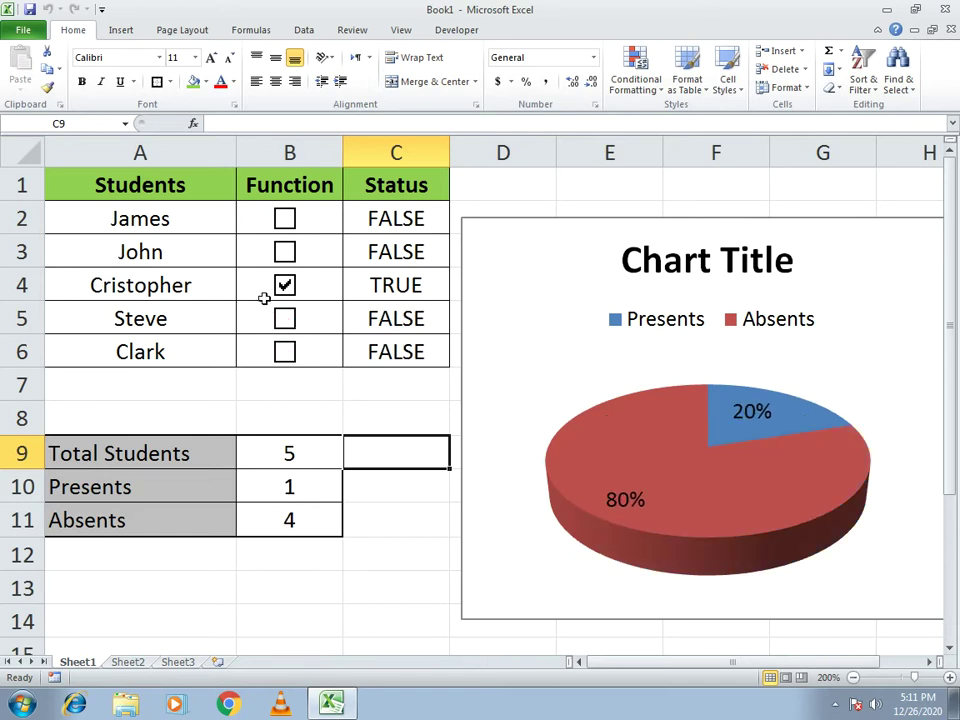
pyautogui.click(285, 254)
pyautogui.click(285, 318)
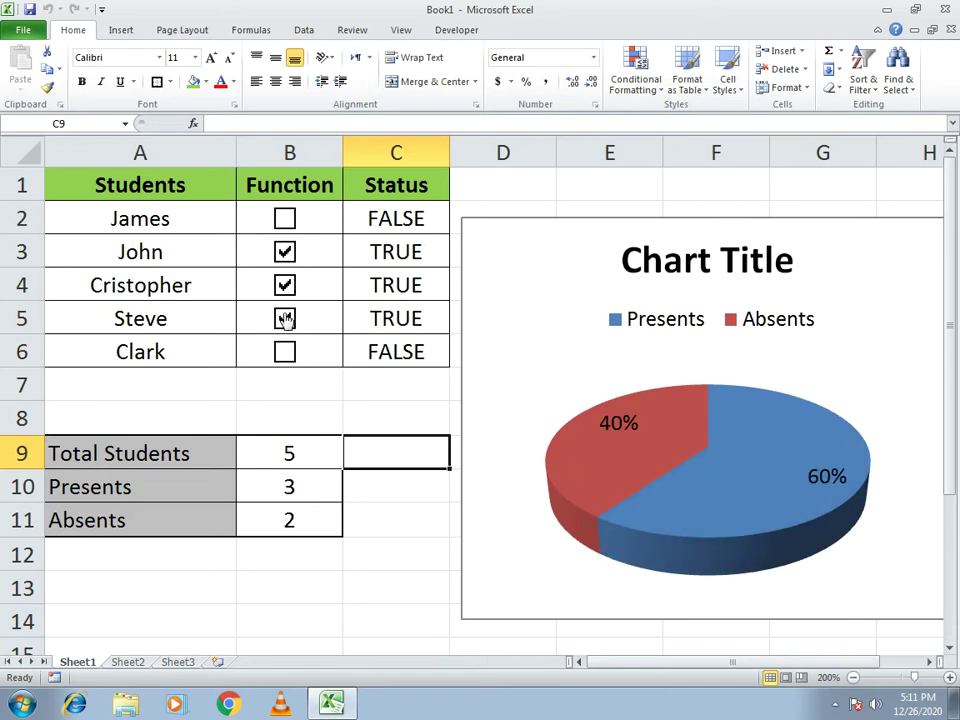
pyautogui.click(115, 665)
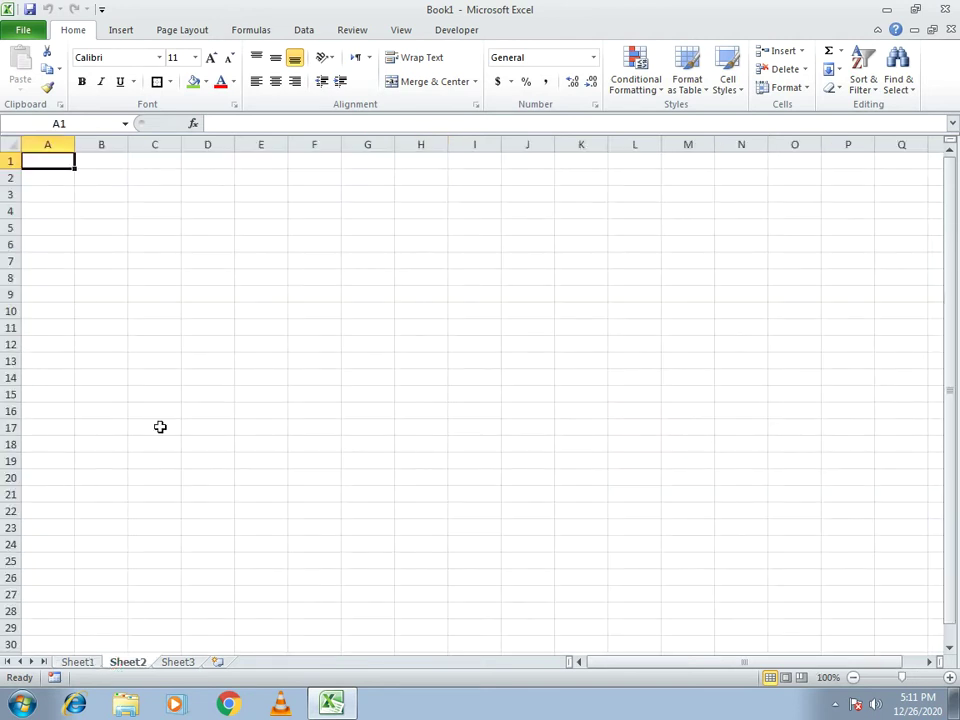
# Glance back at Sheet1, return to the blank Sheet2, and zoom it to 230%.
pyautogui.click(77, 663)
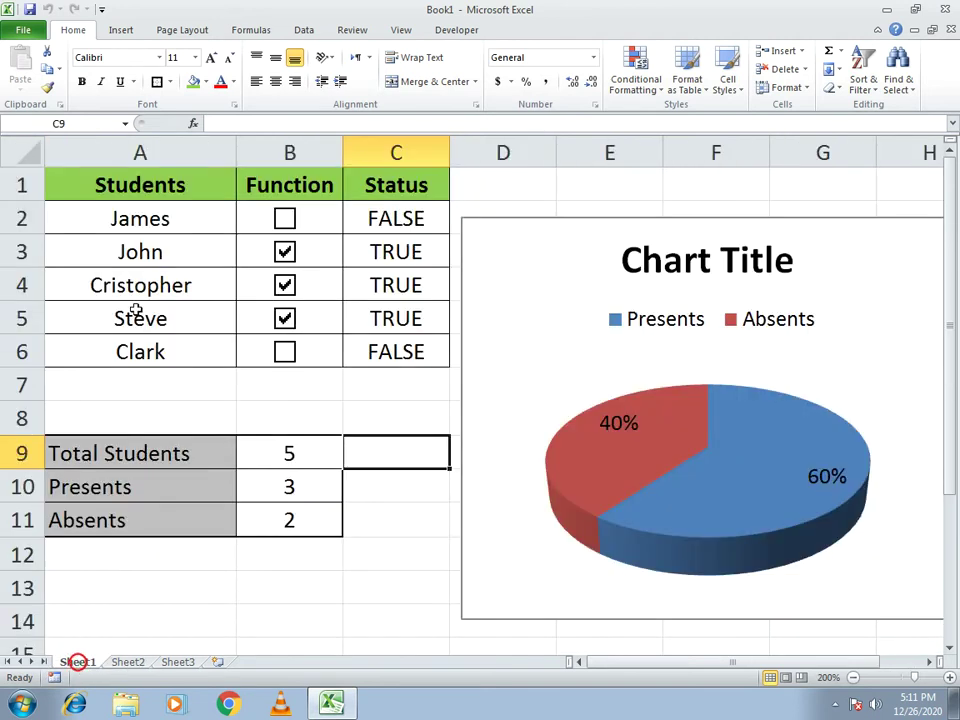
pyautogui.click(124, 663)
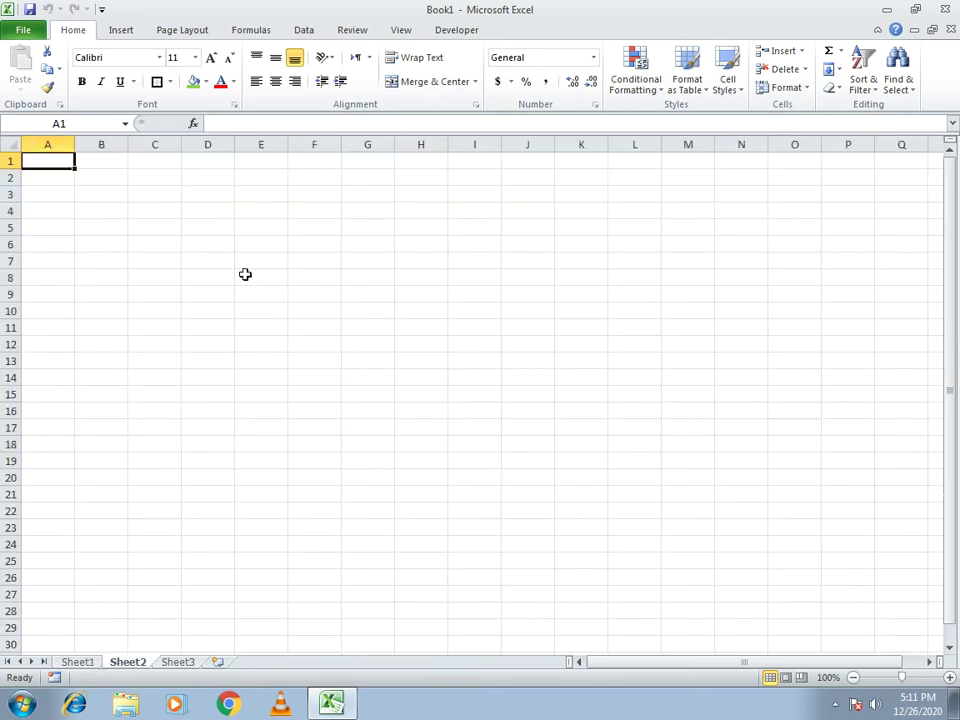
pyautogui.click(948, 679)
pyautogui.click(948, 679)
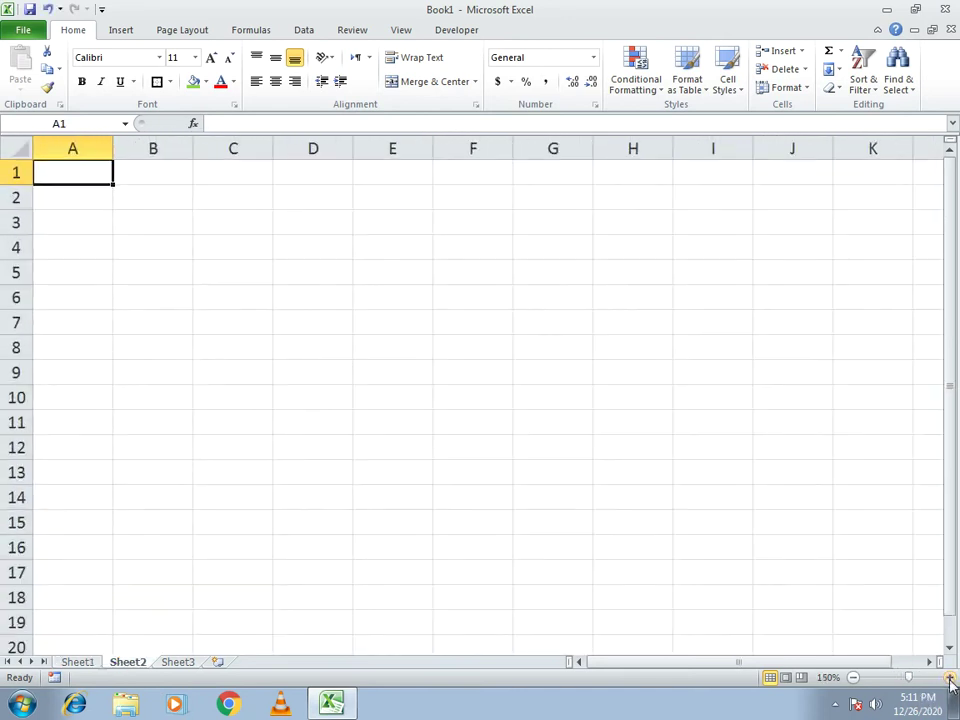
pyautogui.click(948, 679)
pyautogui.click(948, 679)
pyautogui.click(949, 679)
pyautogui.click(949, 679)
pyautogui.click(949, 679)
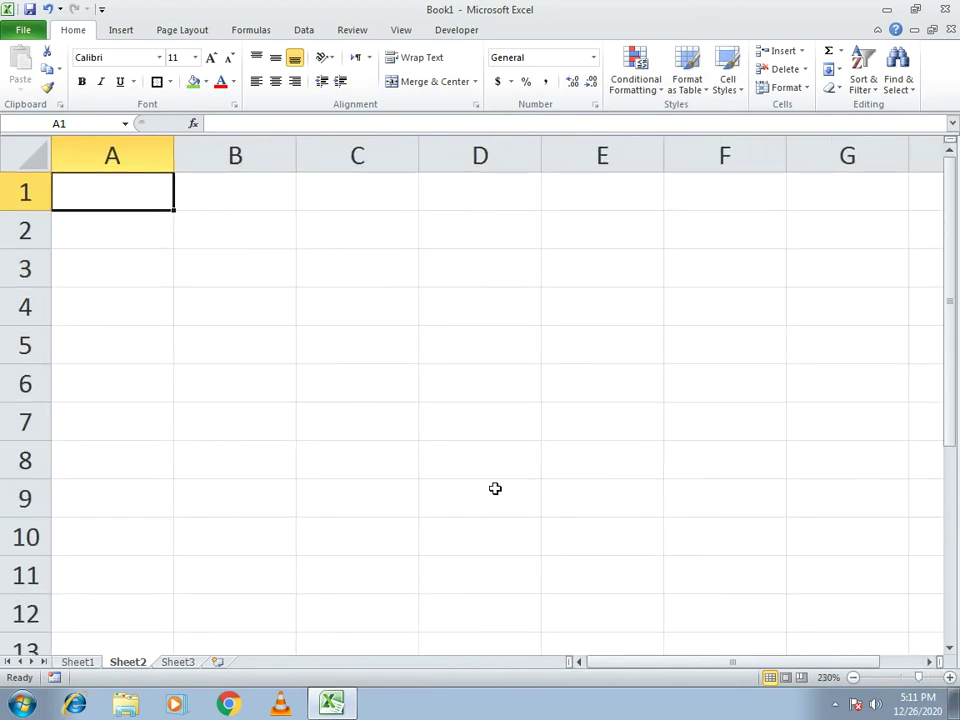
# Enter the headings Students, Function and Status in A1:C1.
pyautogui.write('sT')
pyautogui.press('BackSpace')
pyautogui.press('BackSpace')
pyautogui.write('Students')
pyautogui.press('Tab')
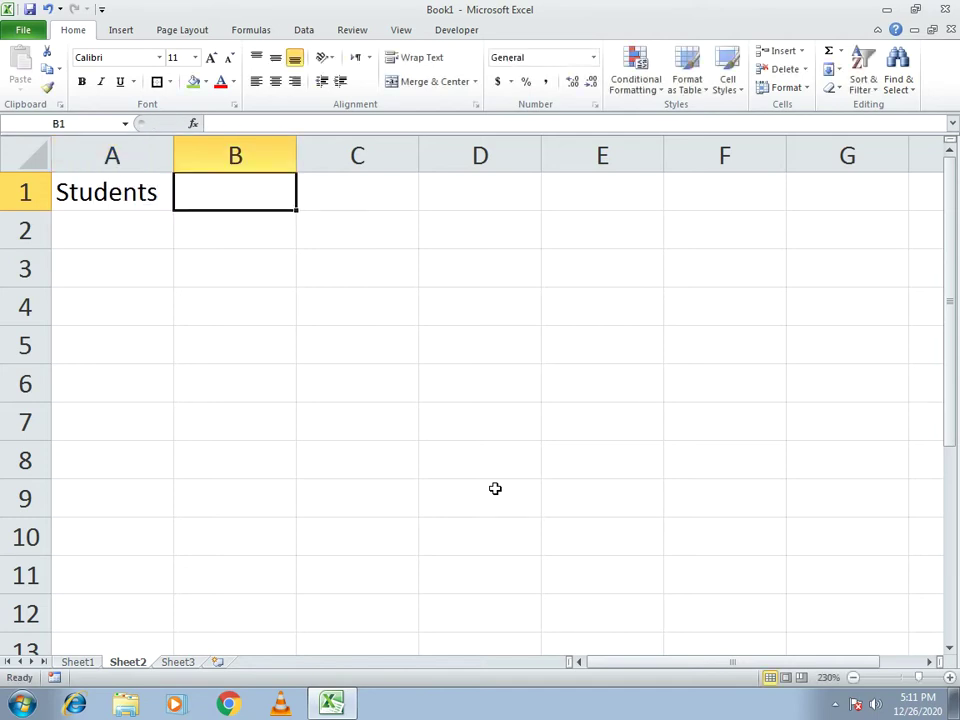
pyautogui.write('Fuc')
pyautogui.press('BackSpace')
pyautogui.write('u')
pyautogui.press('BackSpace')
pyautogui.write('nction')
pyautogui.press('Tab')
pyautogui.write('Status')
pyautogui.press('Return')
# List James, Mark and Cristopher in A2:A4 under Students.
pyautogui.press('Left')
pyautogui.press('Left')
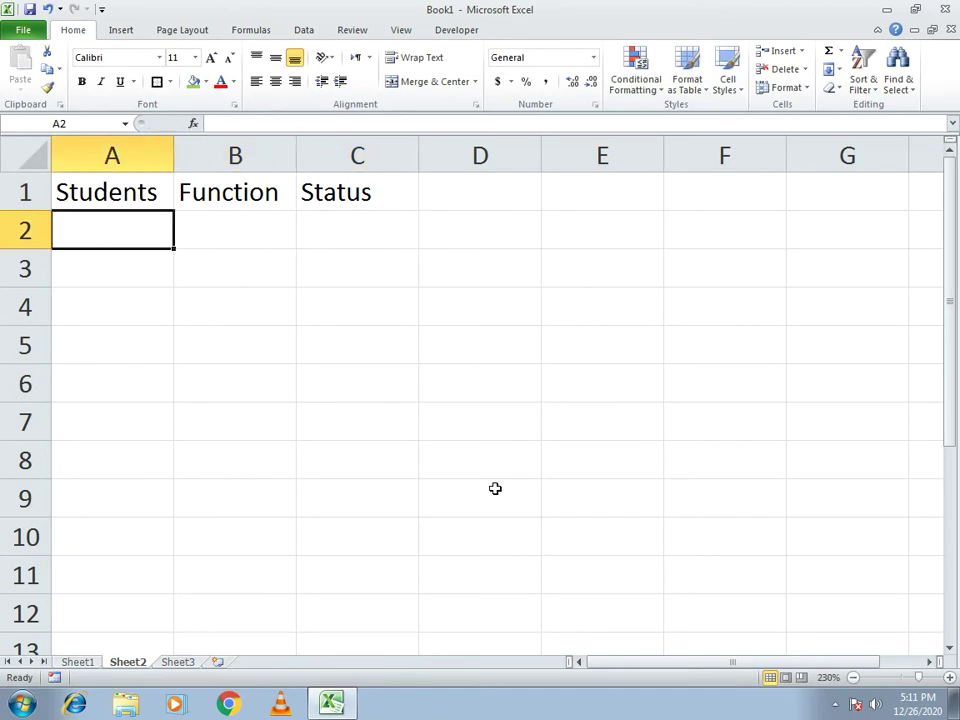
pyautogui.write('James')
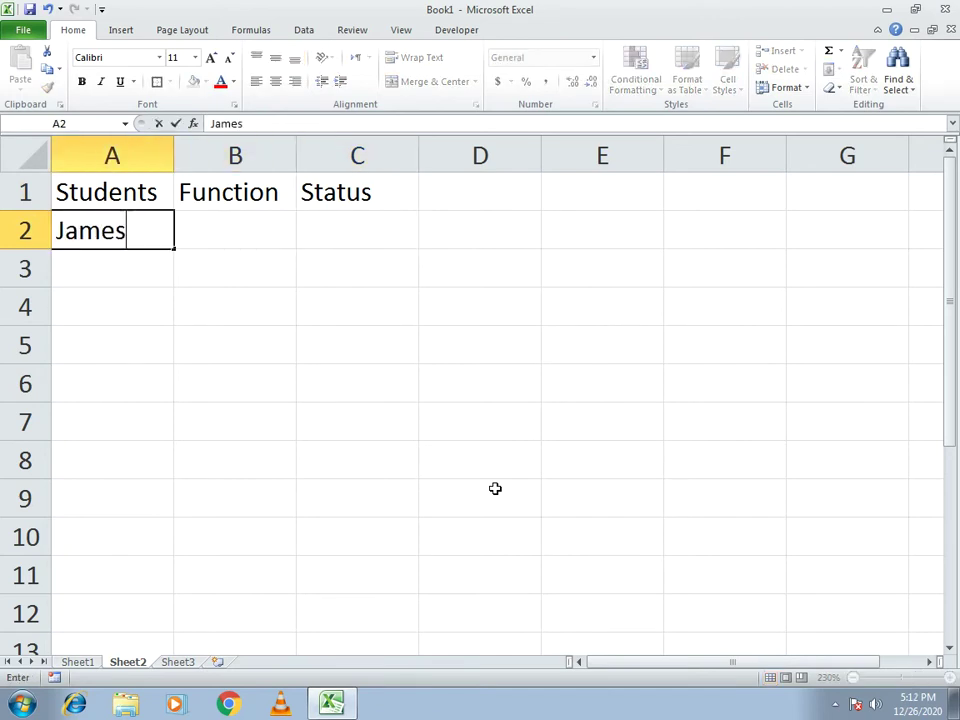
pyautogui.press('Return')
pyautogui.write('Mark')
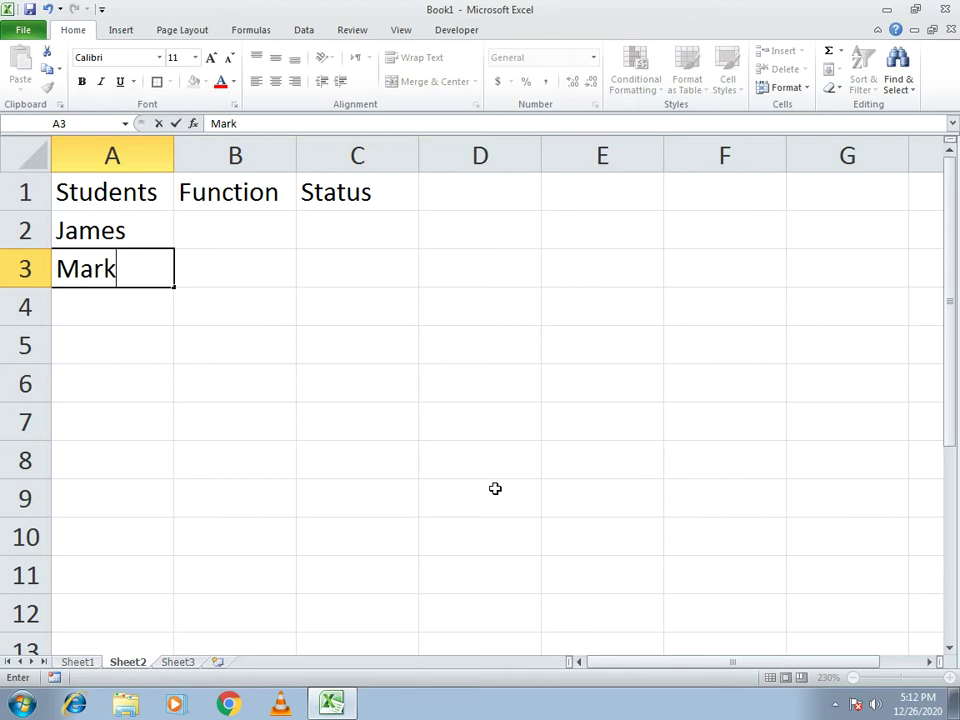
pyautogui.press('Return')
pyautogui.write('Cristopher')
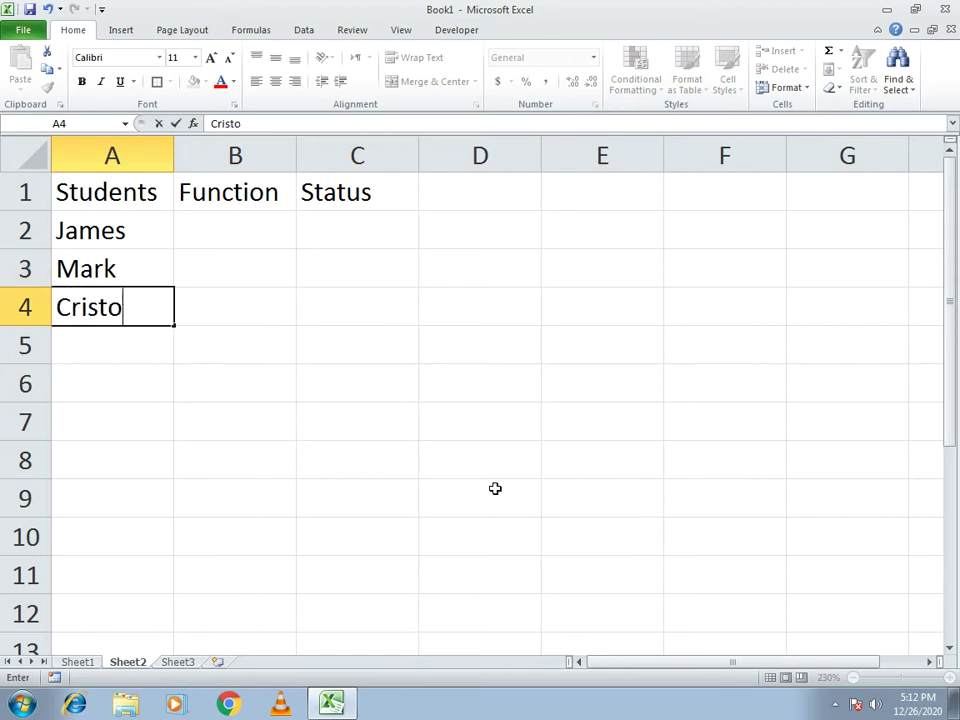
pyautogui.press('Return')
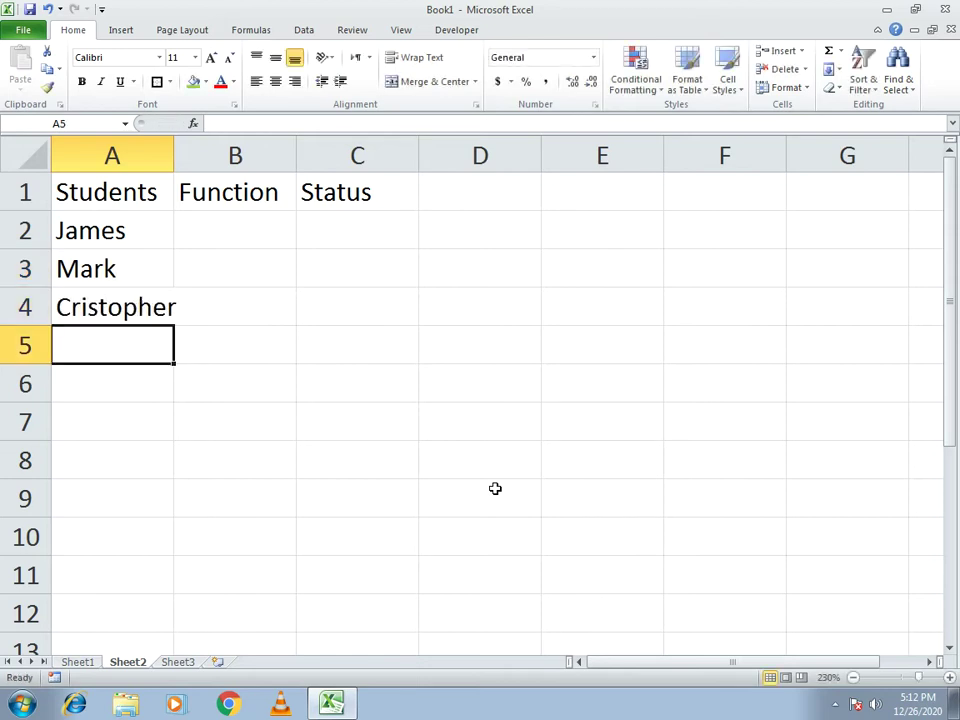
# Add Harry and Peter in A5:A6 and autofit column A to the names.
pyautogui.write('ha')
pyautogui.press('BackSpace')
pyautogui.press('BackSpace')
pyautogui.write('Harry')
pyautogui.press('Return')
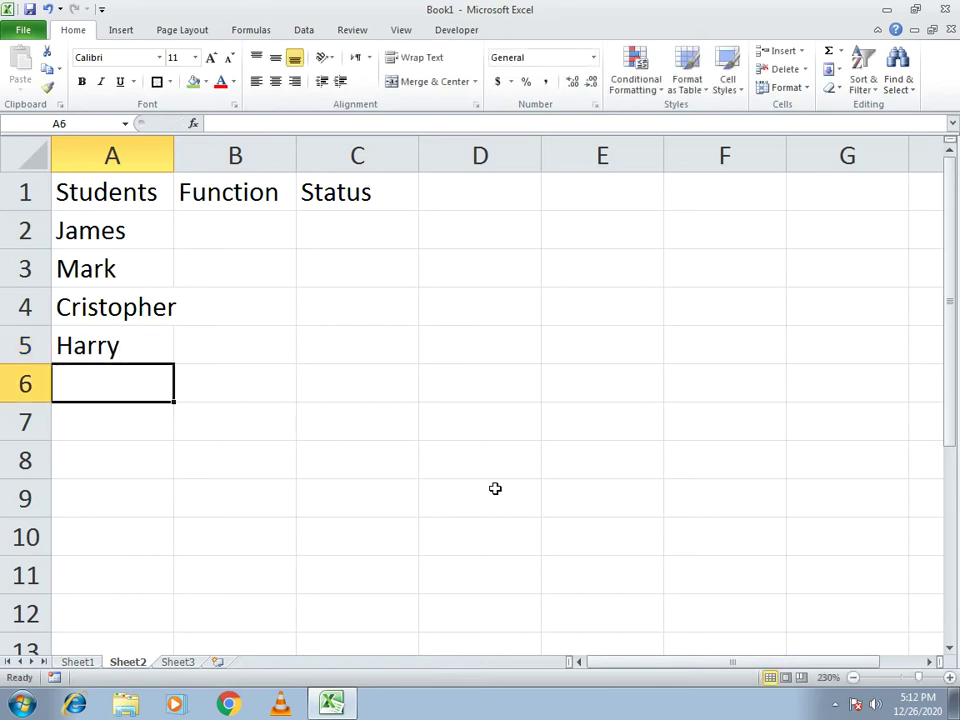
pyautogui.write('pe')
pyautogui.press('BackSpace')
pyautogui.press('BackSpace')
pyautogui.write('Peter')
pyautogui.press('Tab')
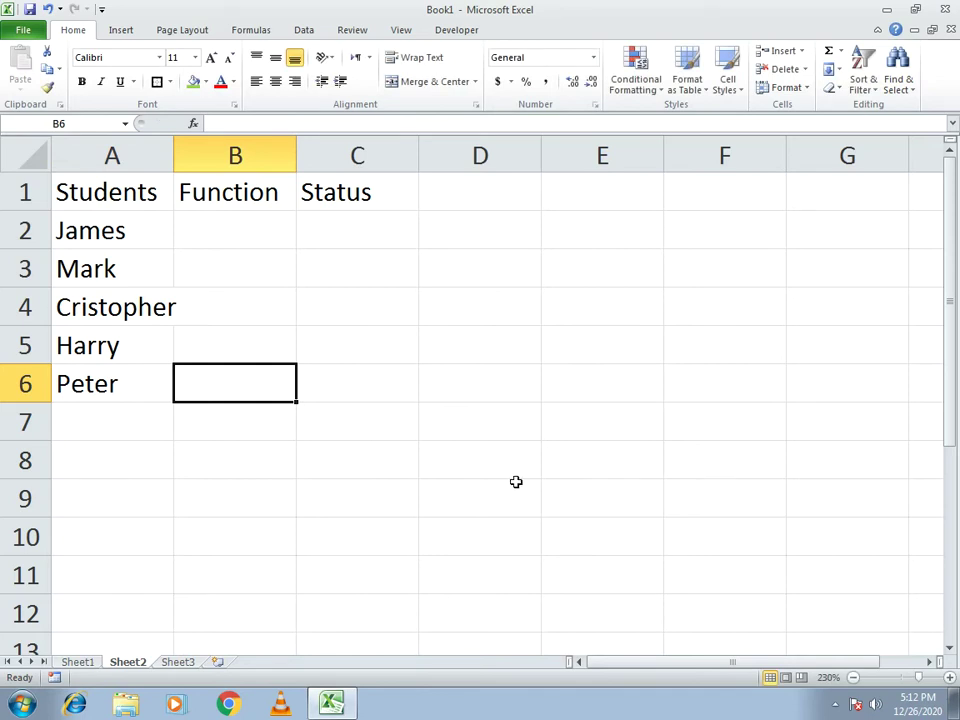
pyautogui.doubleClick(174, 160)
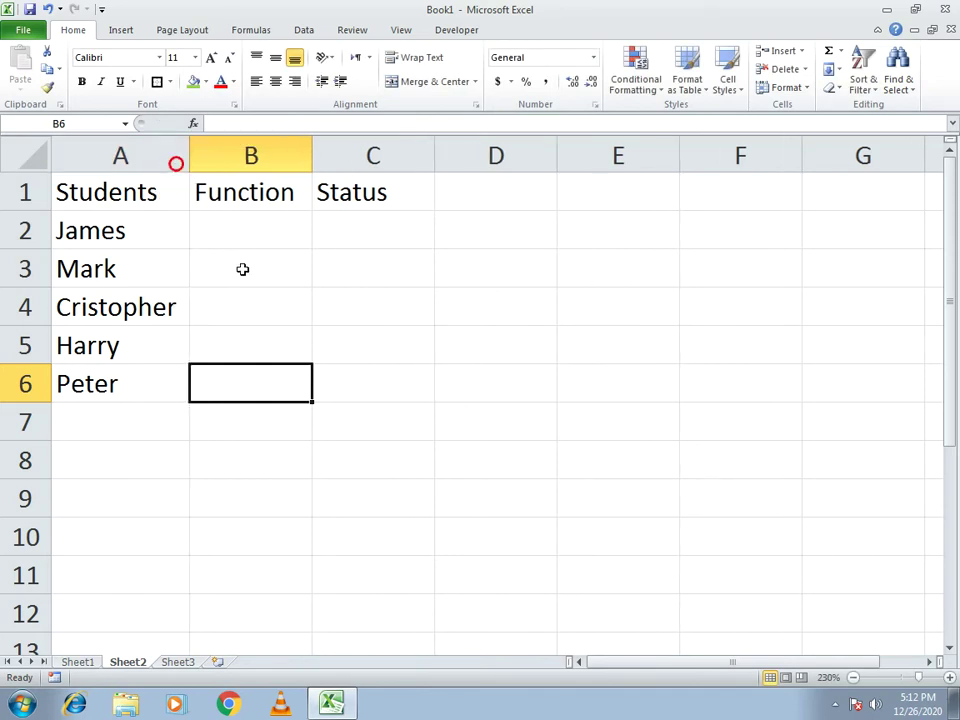
# With B2 selected, check the Developer tab, then open the workbook's File Info page.
pyautogui.click(257, 227)
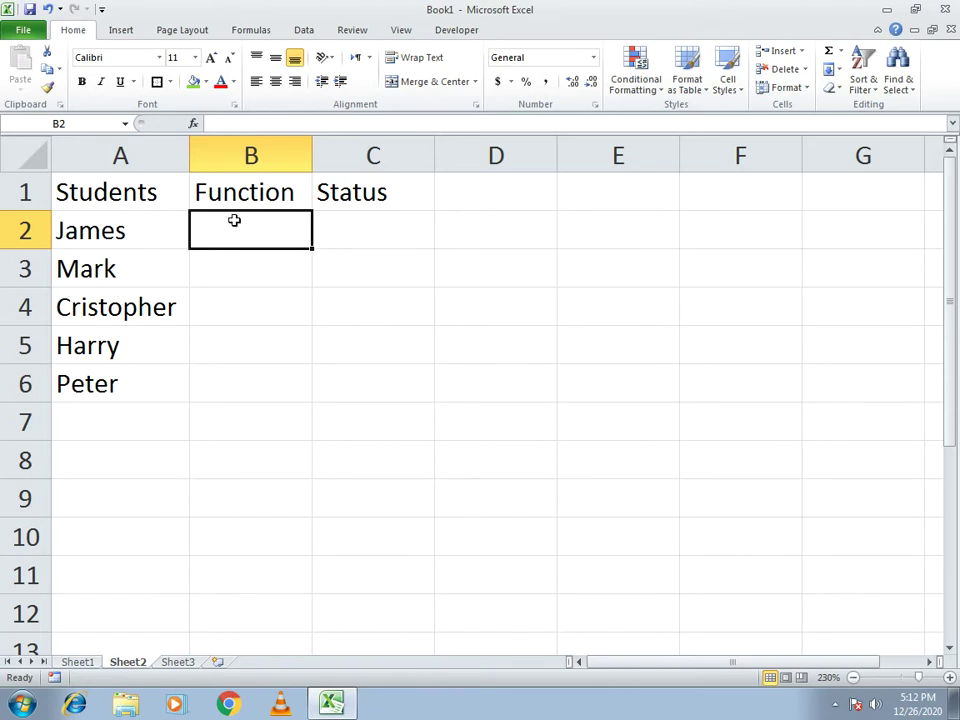
pyautogui.click(443, 32)
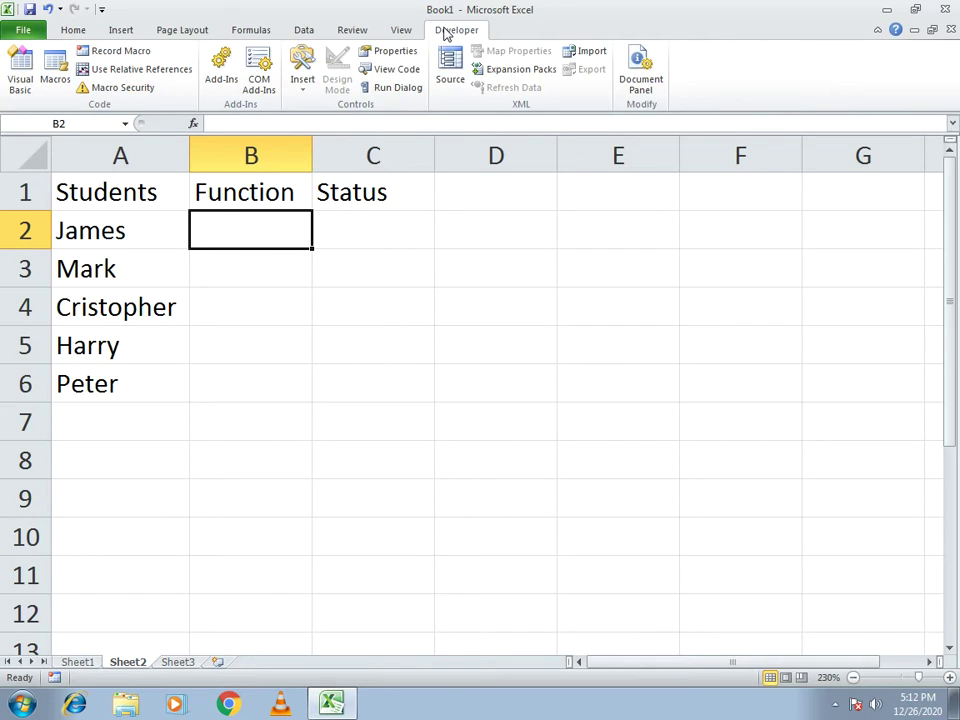
pyautogui.click(70, 30)
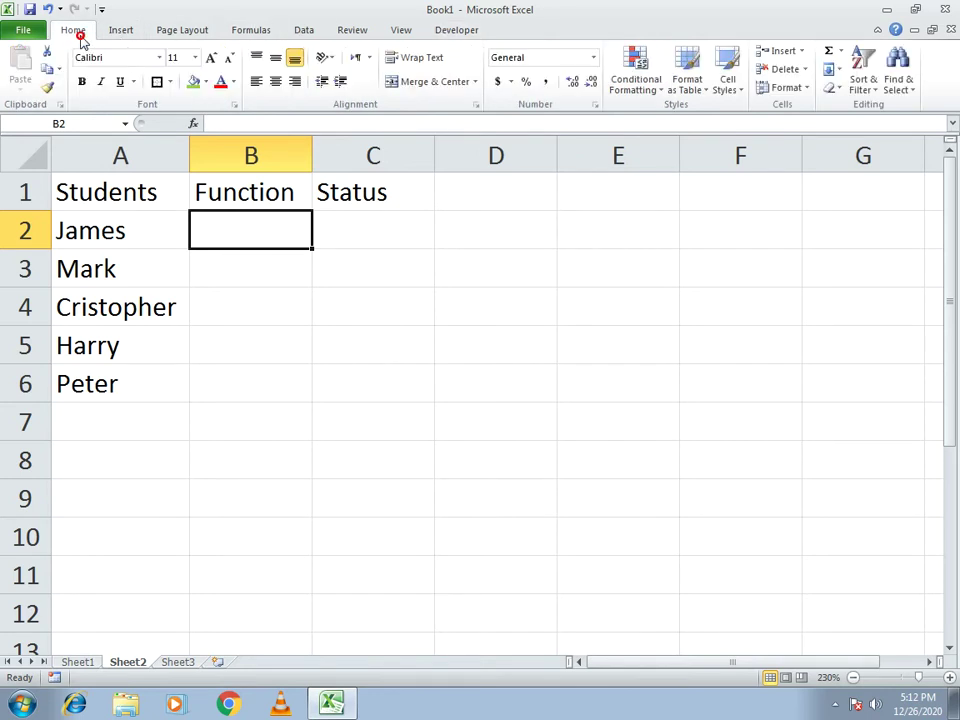
pyautogui.click(477, 30)
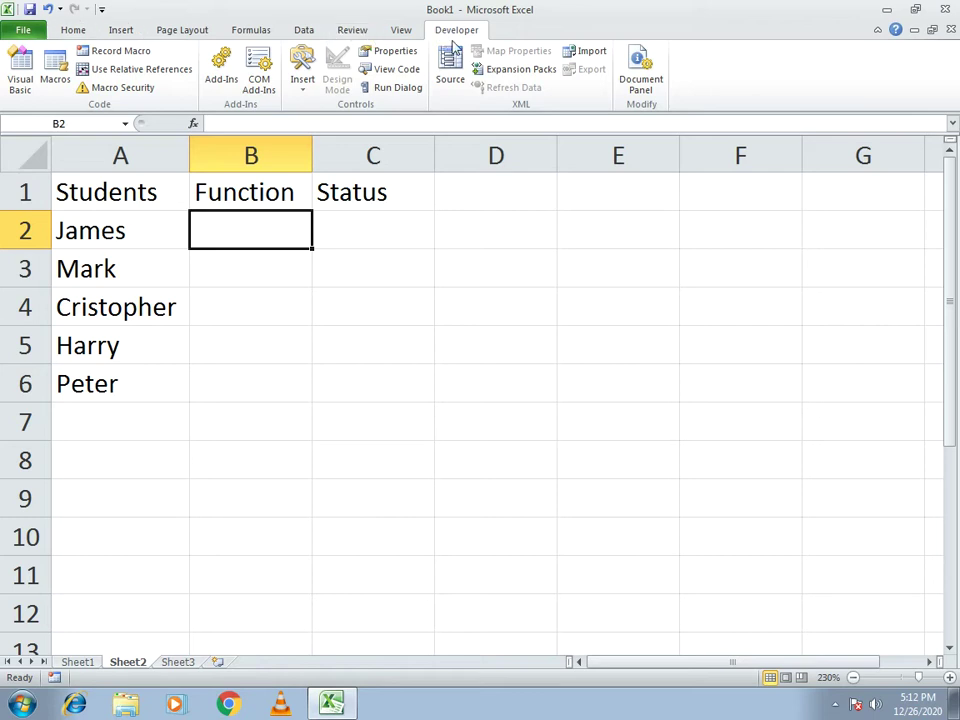
pyautogui.click(25, 30)
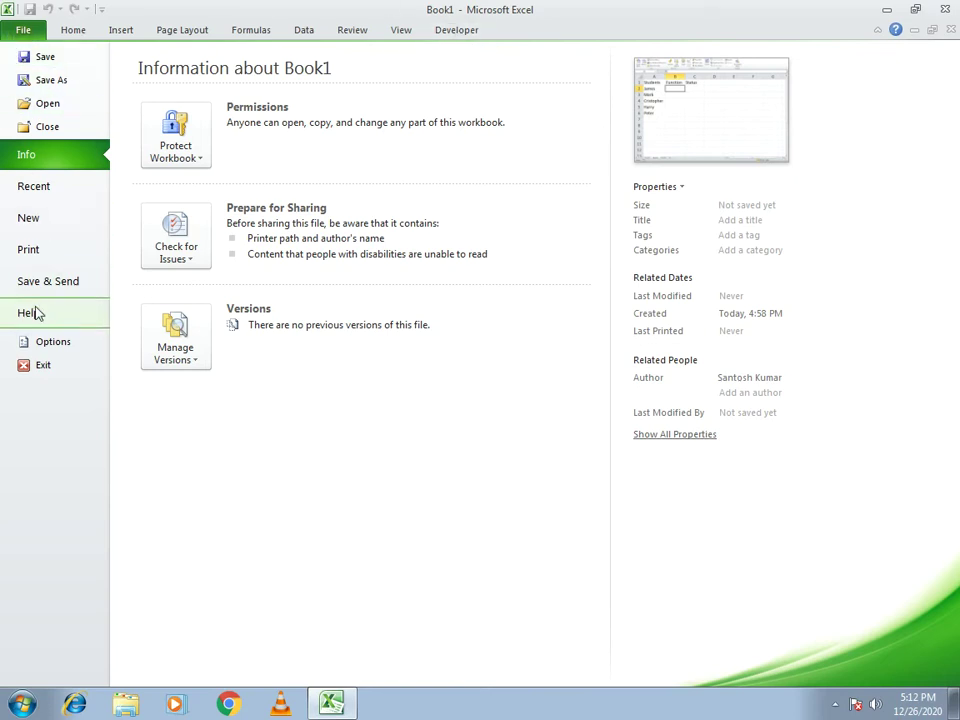
# In Excel Options under Customize Ribbon, keep the Developer main tab enabled and confirm with OK.
pyautogui.click(45, 341)
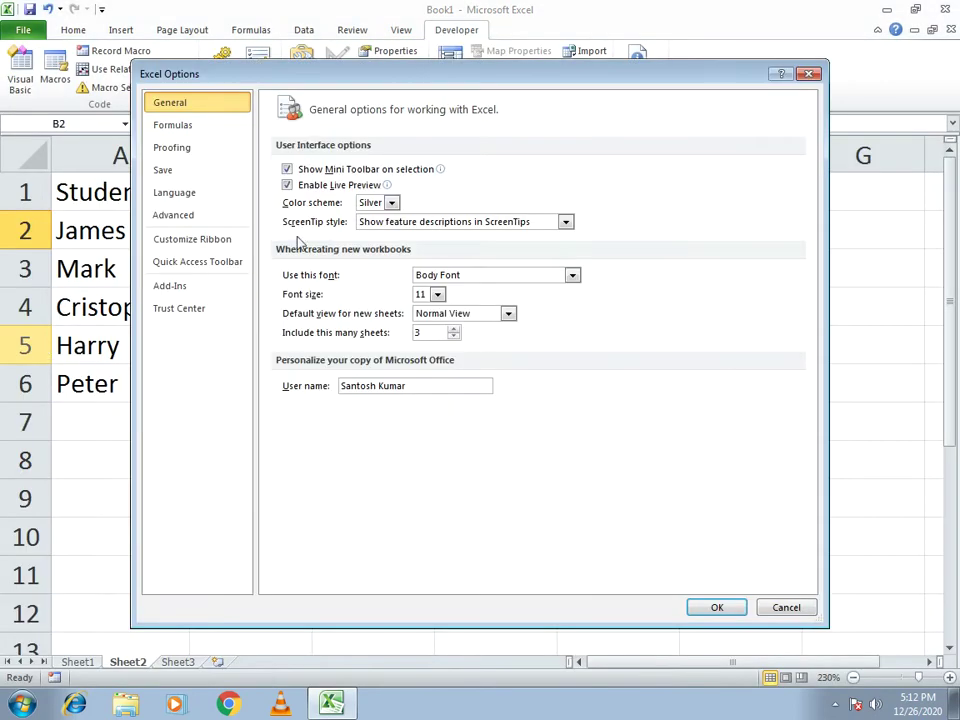
pyautogui.click(190, 244)
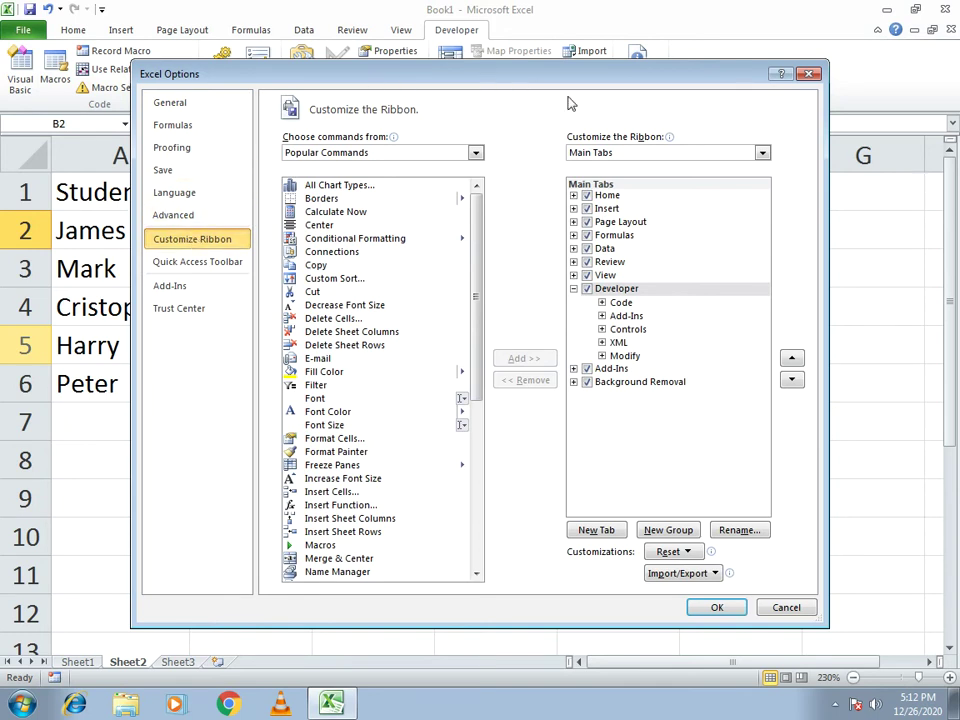
pyautogui.click(589, 290)
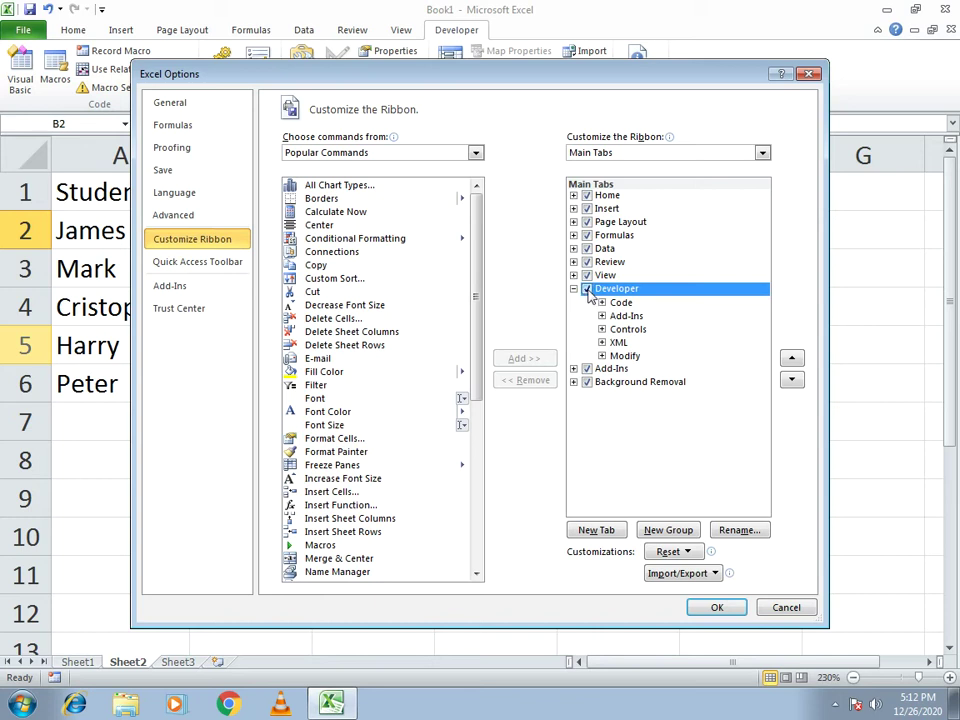
pyautogui.click(717, 606)
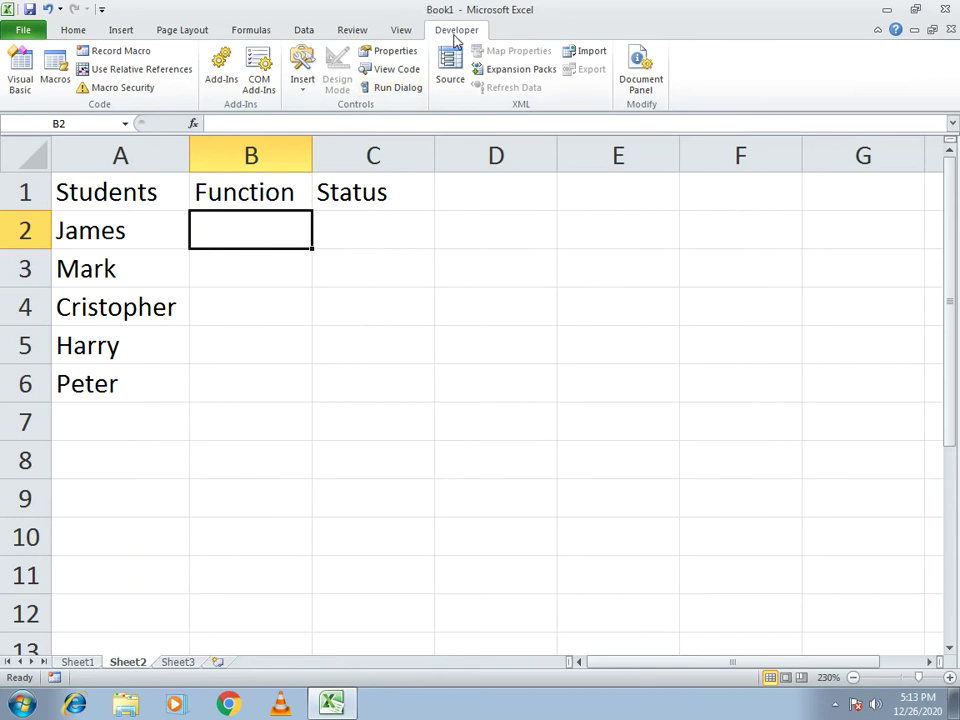
# Draw a form-control check box inside cell B2 and nudge it into position.
pyautogui.click(304, 90)
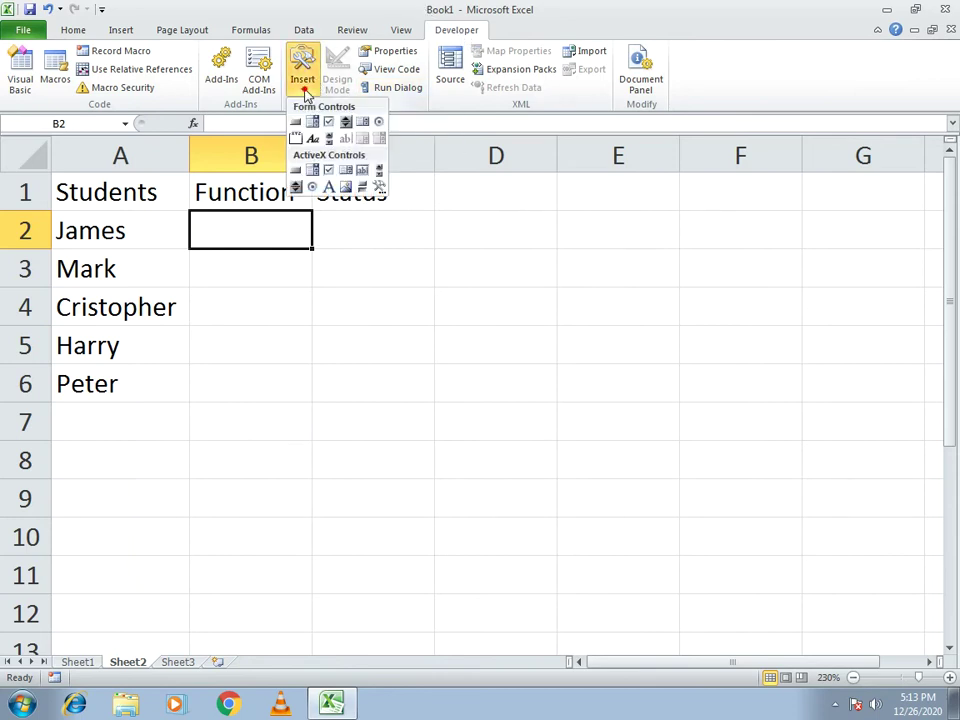
pyautogui.click(330, 124)
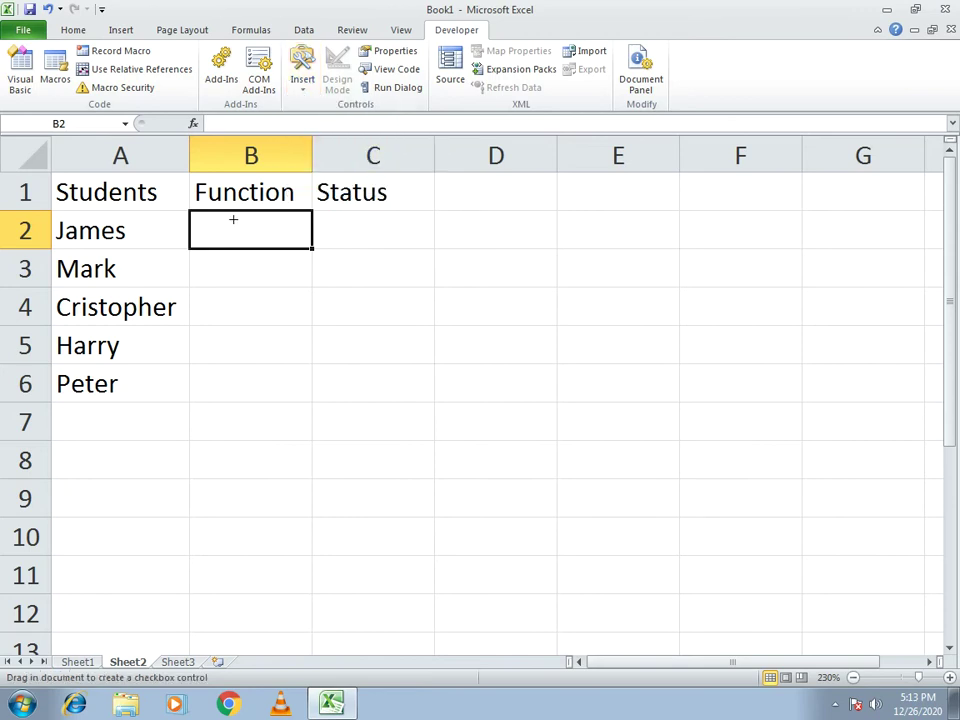
pyautogui.moveTo(231, 219); pyautogui.dragTo(295, 264)
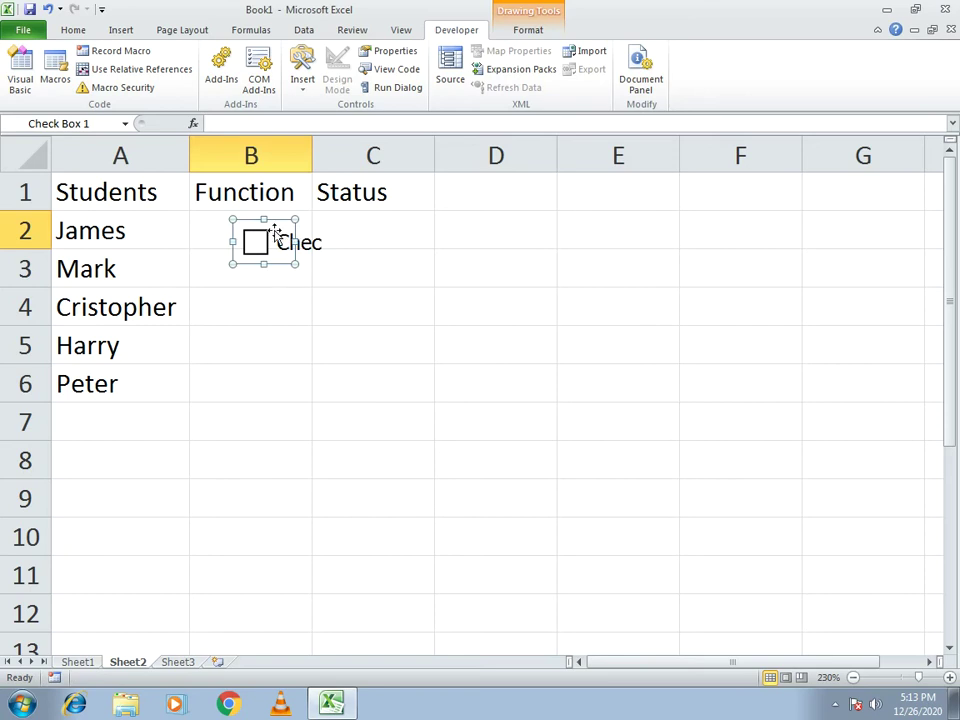
pyautogui.click(250, 221)
pyautogui.moveTo(232, 214); pyautogui.dragTo(215, 206)
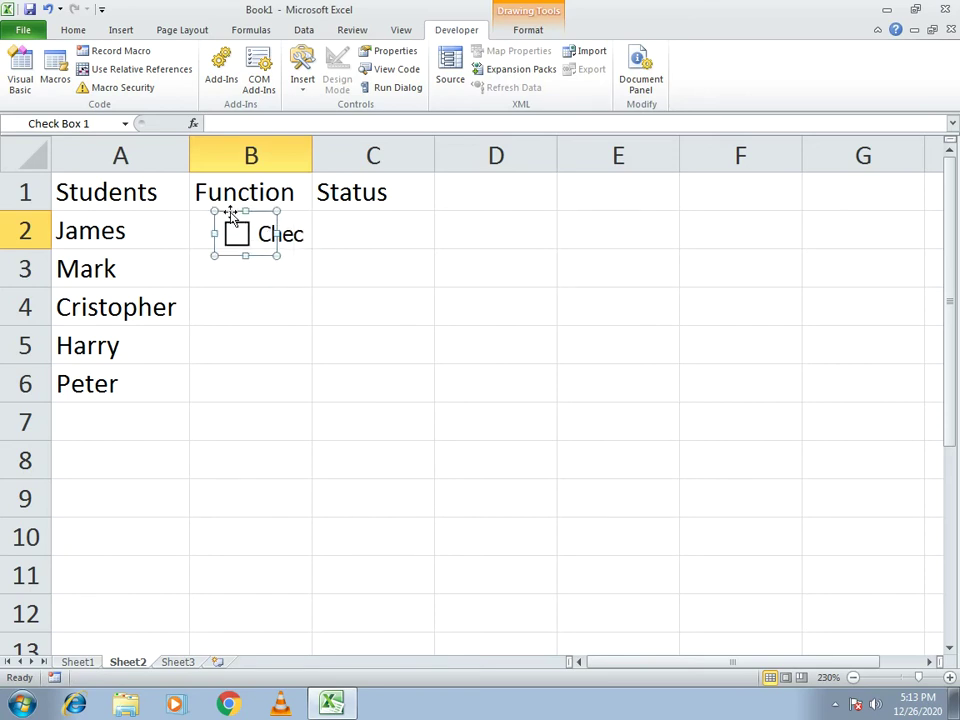
pyautogui.moveTo(242, 229); pyautogui.dragTo(247, 230)
# Delete the check box's default caption text, leaving only one letter.
pyautogui.click(265, 234)
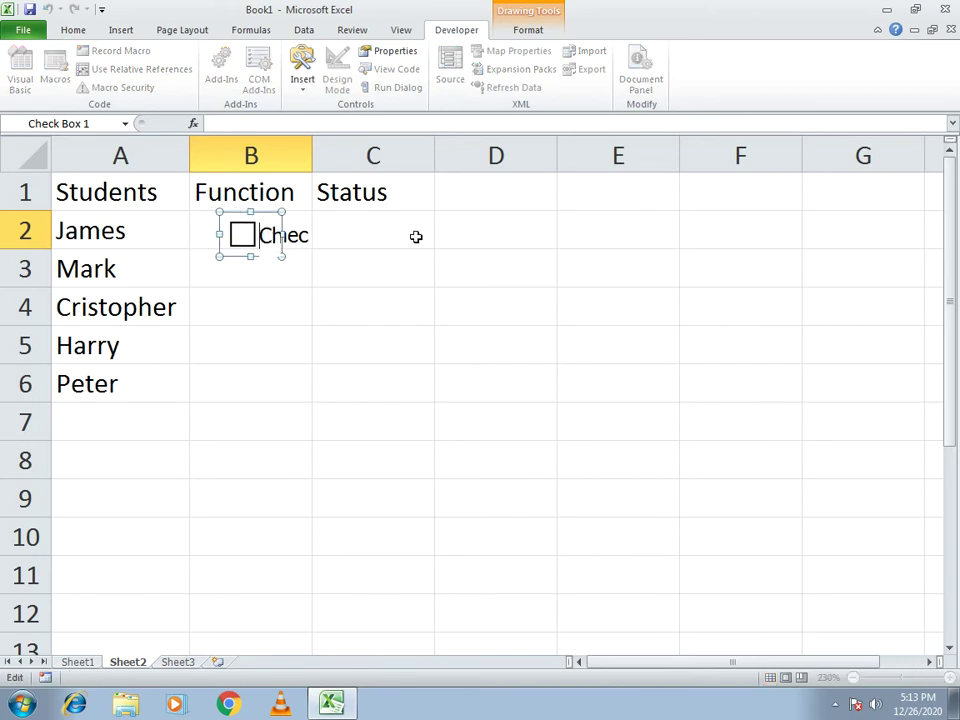
pyautogui.moveTo(265, 234); pyautogui.dragTo(326, 235)
pyautogui.press('BackSpace')
pyautogui.click(325, 235)
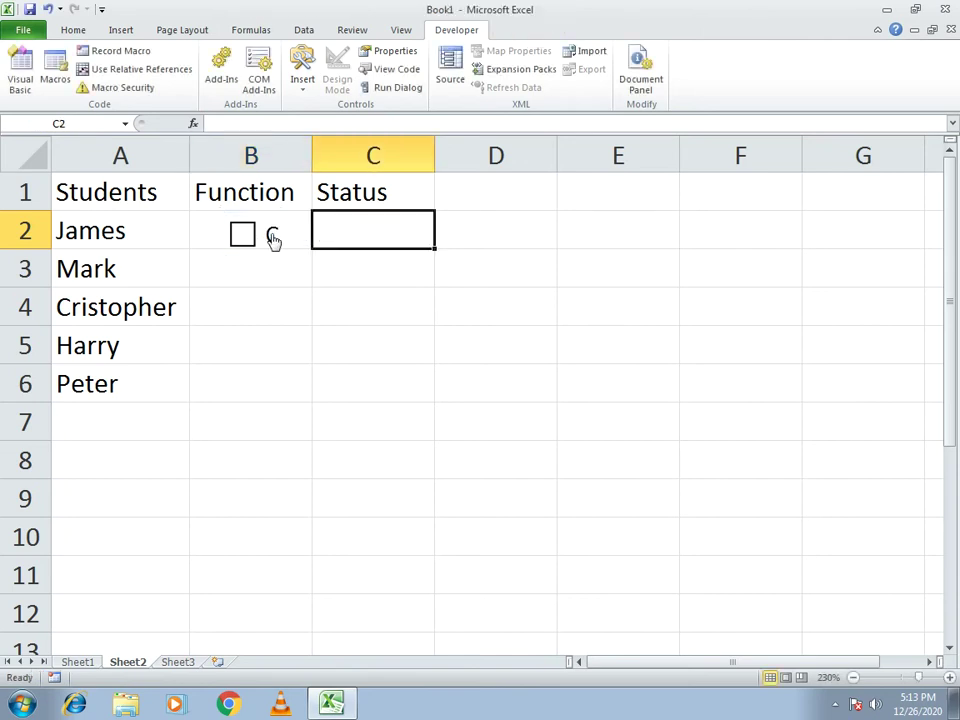
# Remove the last caption letter via Edit Text so the check box is bare.
pyautogui.rightClick(274, 236)
pyautogui.click(386, 300)
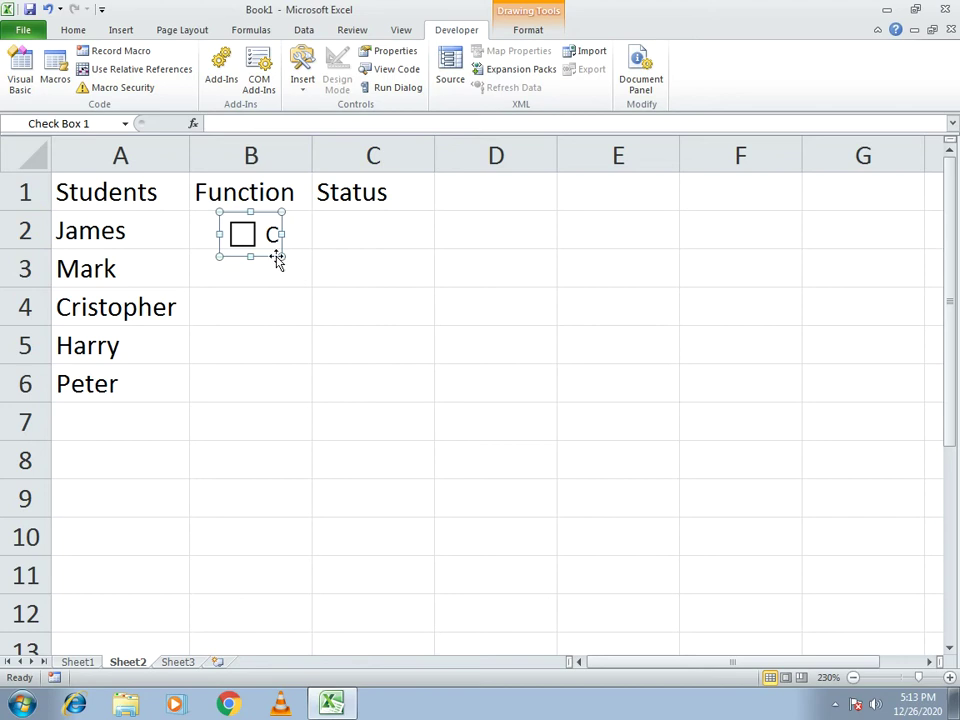
pyautogui.moveTo(274, 234); pyautogui.dragTo(265, 240)
pyautogui.press('BackSpace')
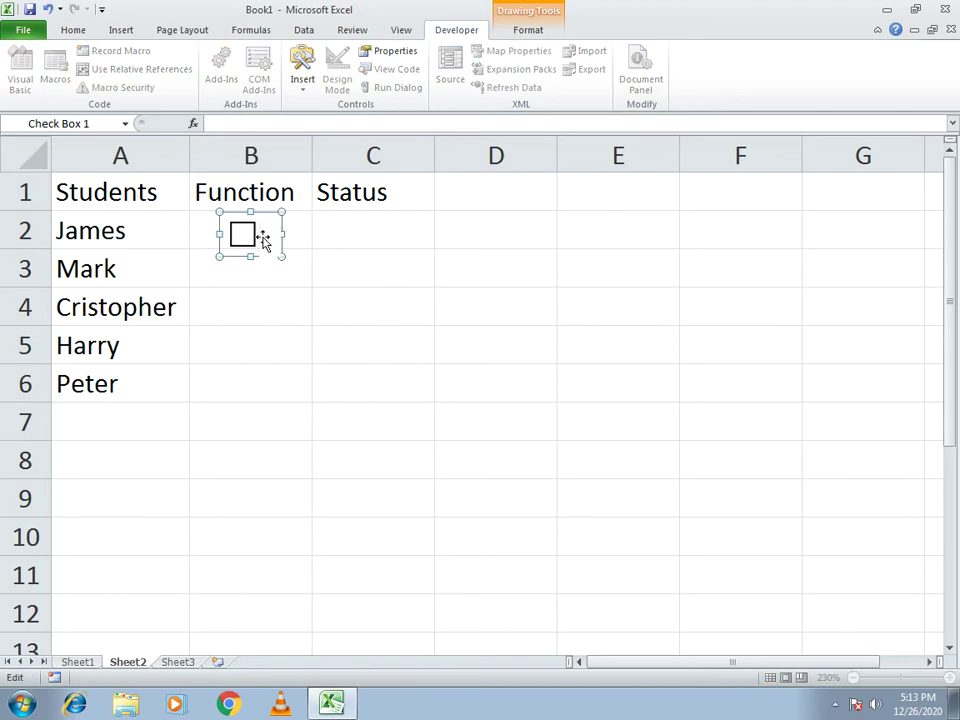
pyautogui.click(358, 256)
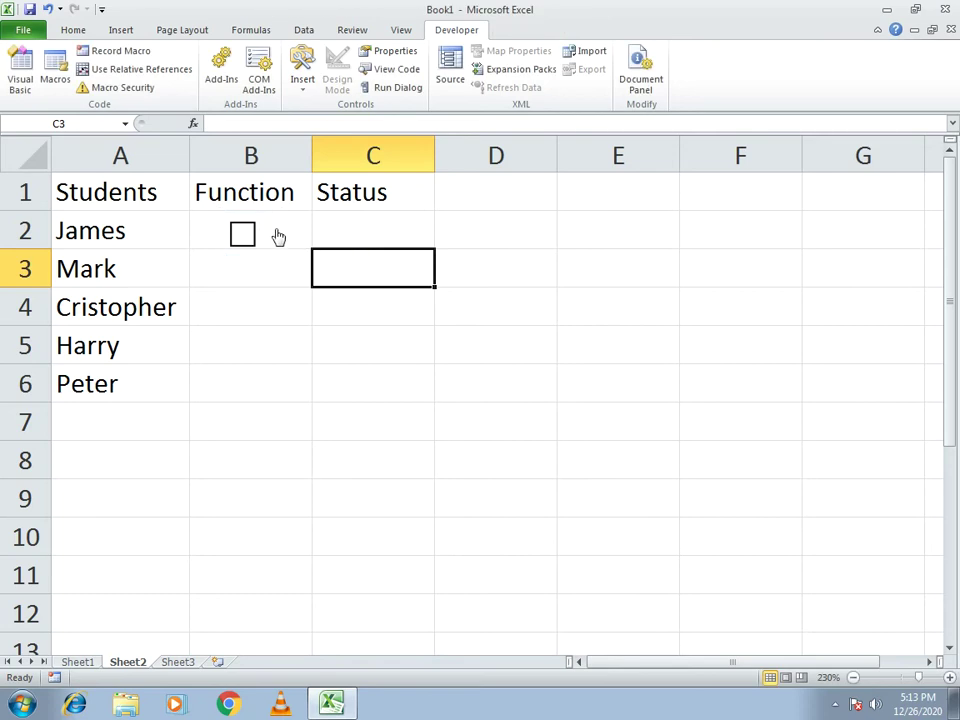
# Centre the check box in B2 and fill it down to B6.
pyautogui.rightClick(280, 235)
pyautogui.click(544, 294)
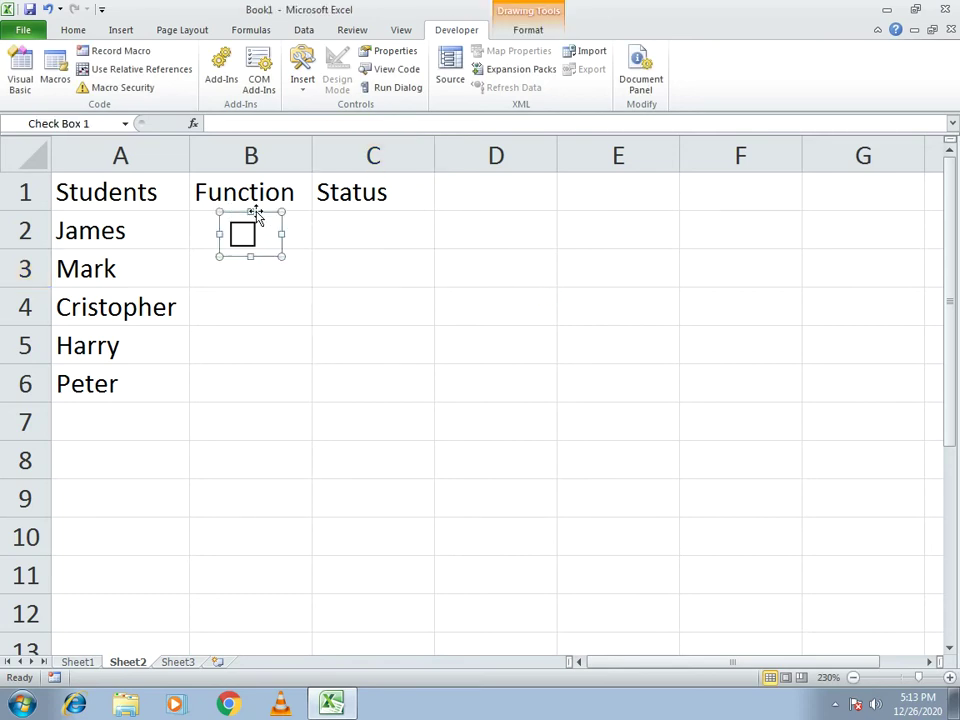
pyautogui.moveTo(265, 210); pyautogui.dragTo(271, 208)
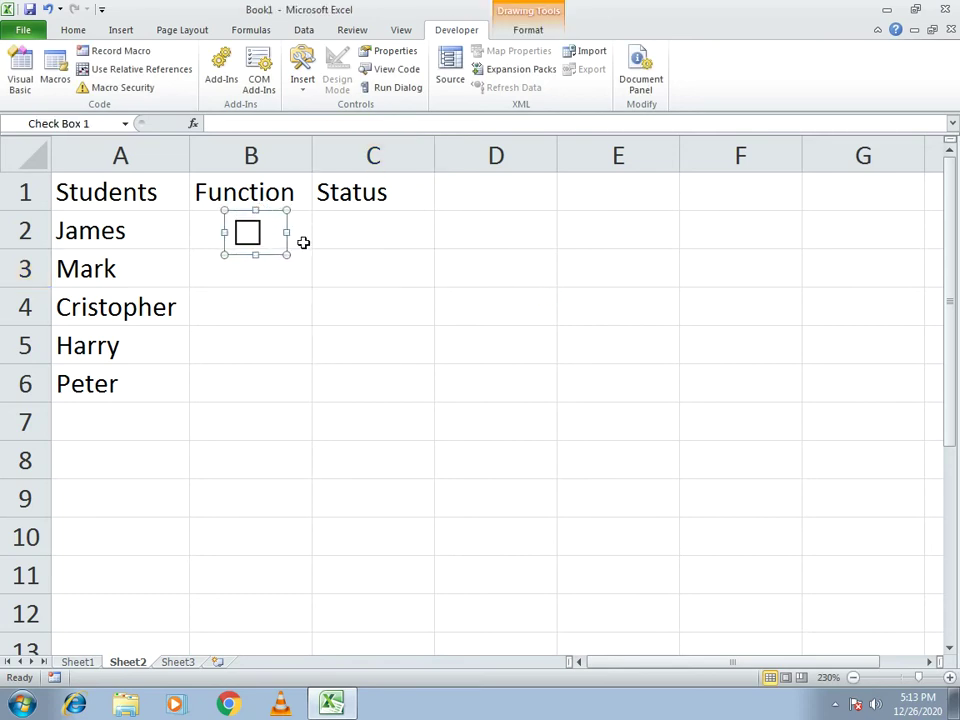
pyautogui.click(304, 242)
pyautogui.moveTo(312, 248); pyautogui.dragTo(300, 392)
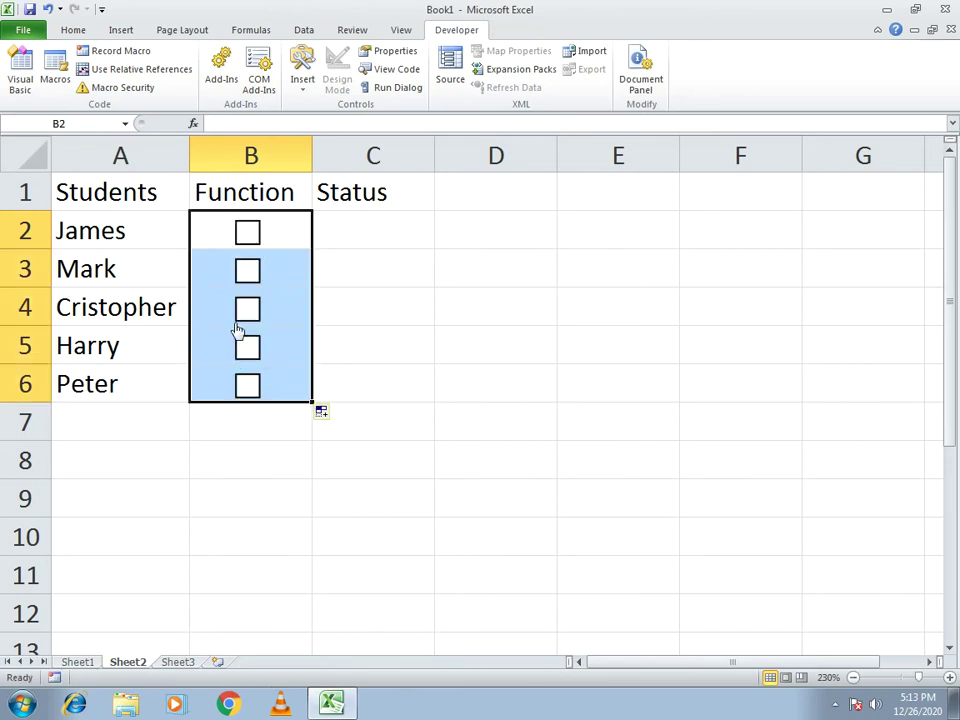
# Deselect B2:B6, leaving five empty check boxes beside the student names.
pyautogui.click(470, 284)
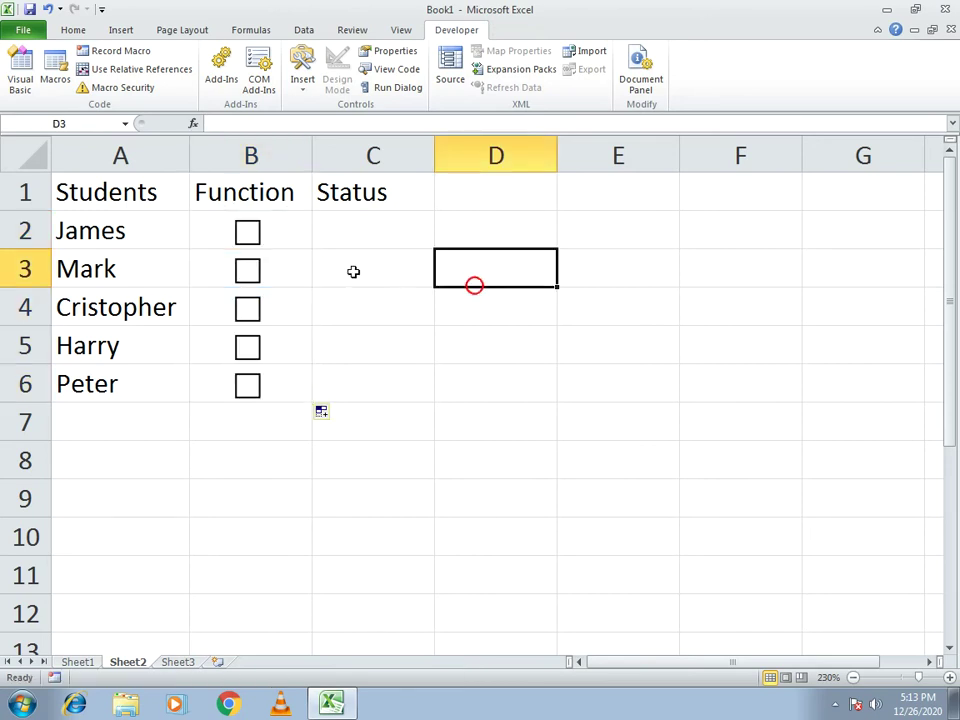
# Link James's check box to C2 and Mark's to C3 through Format Control.
pyautogui.rightClick(250, 244)
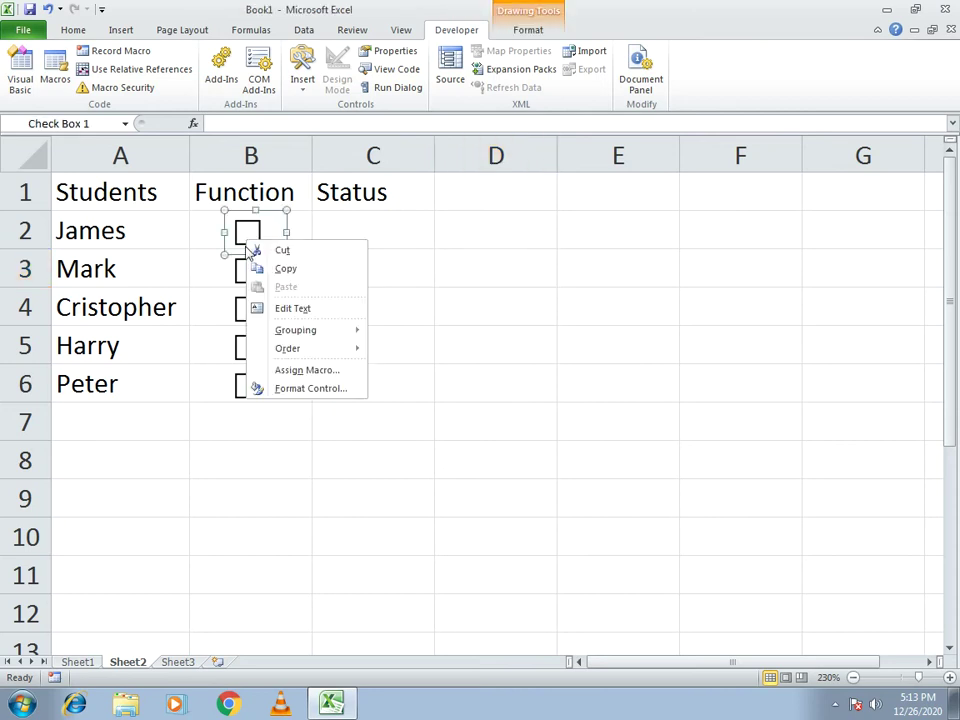
pyautogui.click(317, 390)
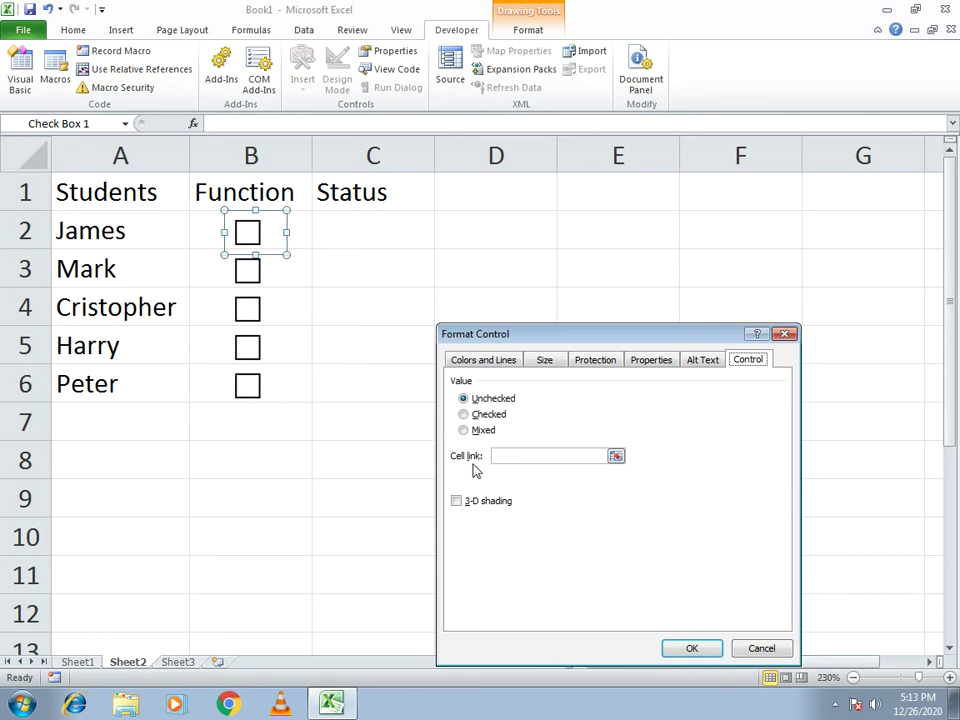
pyautogui.click(515, 455)
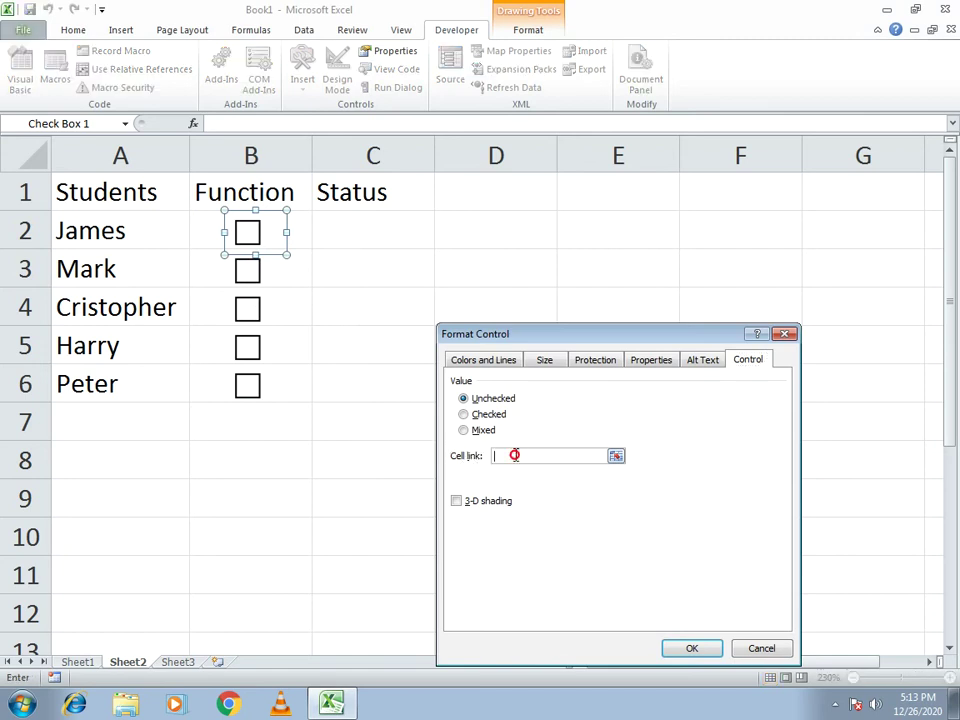
pyautogui.click(360, 228)
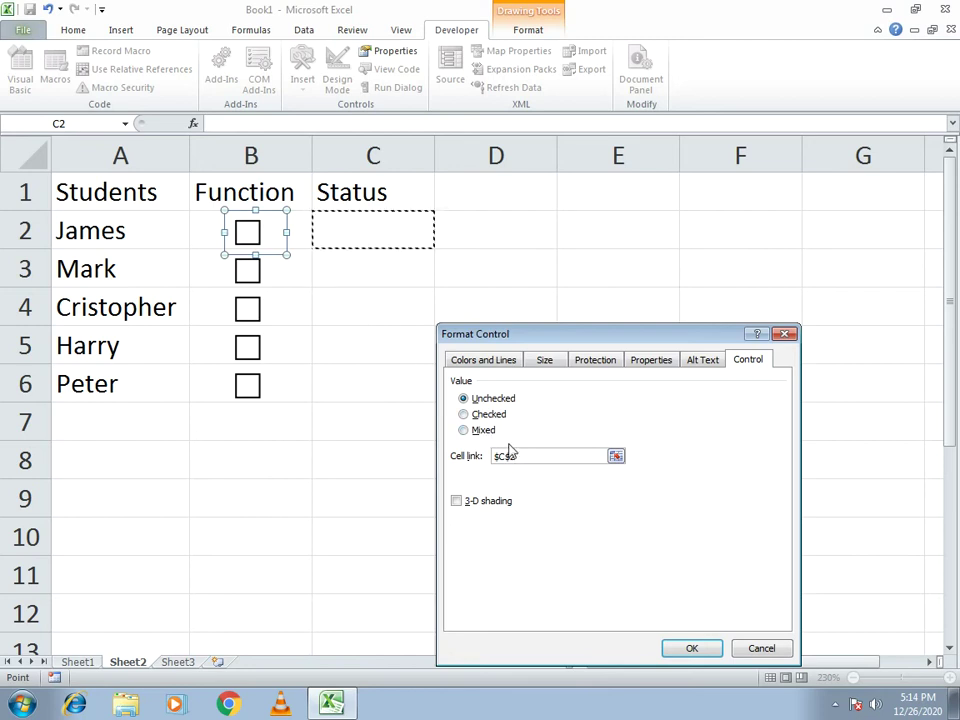
pyautogui.click(683, 650)
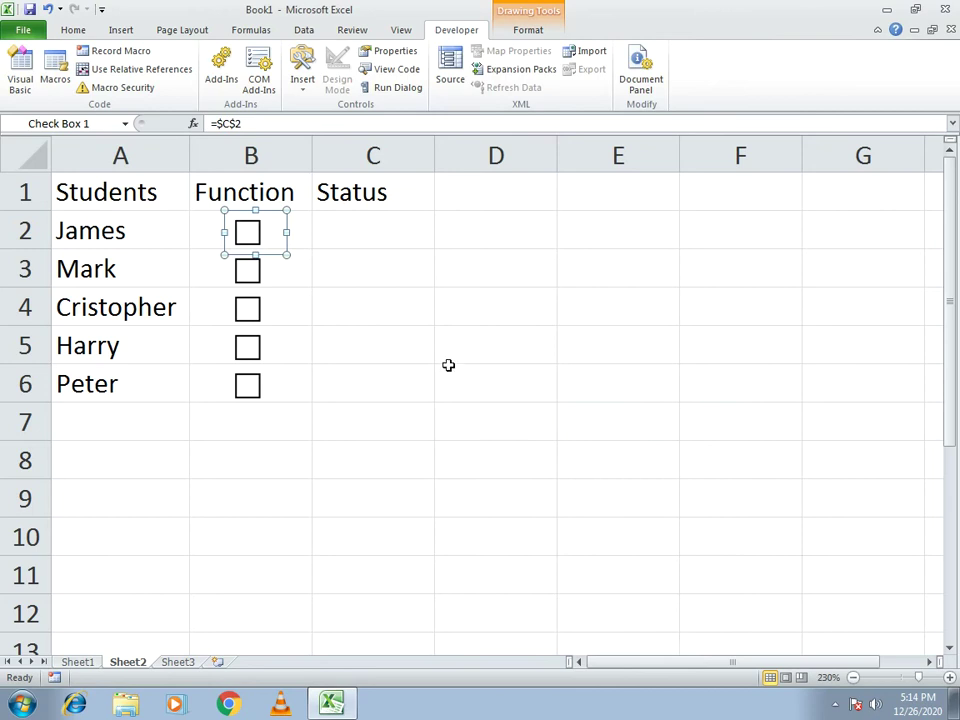
pyautogui.rightClick(243, 279)
pyautogui.click(298, 421)
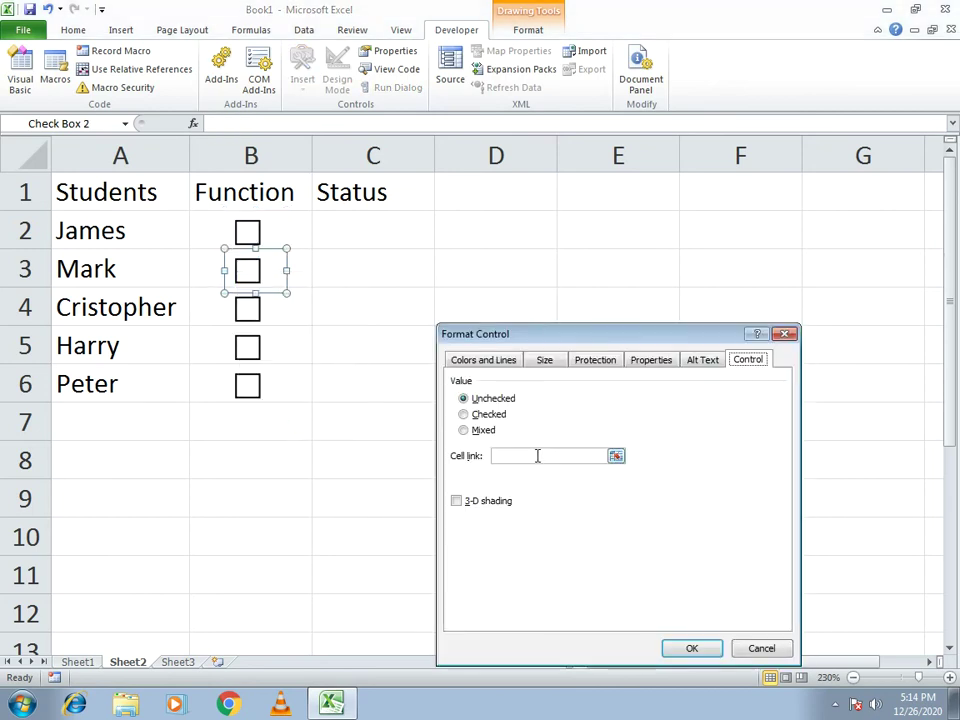
pyautogui.click(536, 455)
pyautogui.click(337, 266)
pyautogui.click(691, 648)
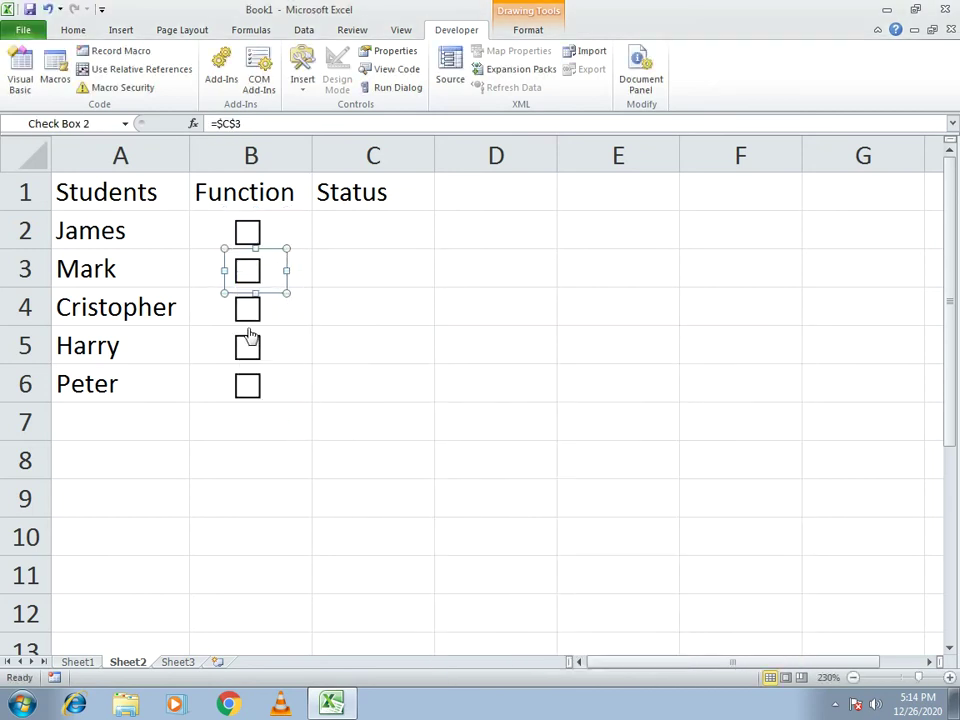
# Link Cristopher's check box to C4 and Harry's to C5.
pyautogui.rightClick(242, 311)
pyautogui.click(279, 464)
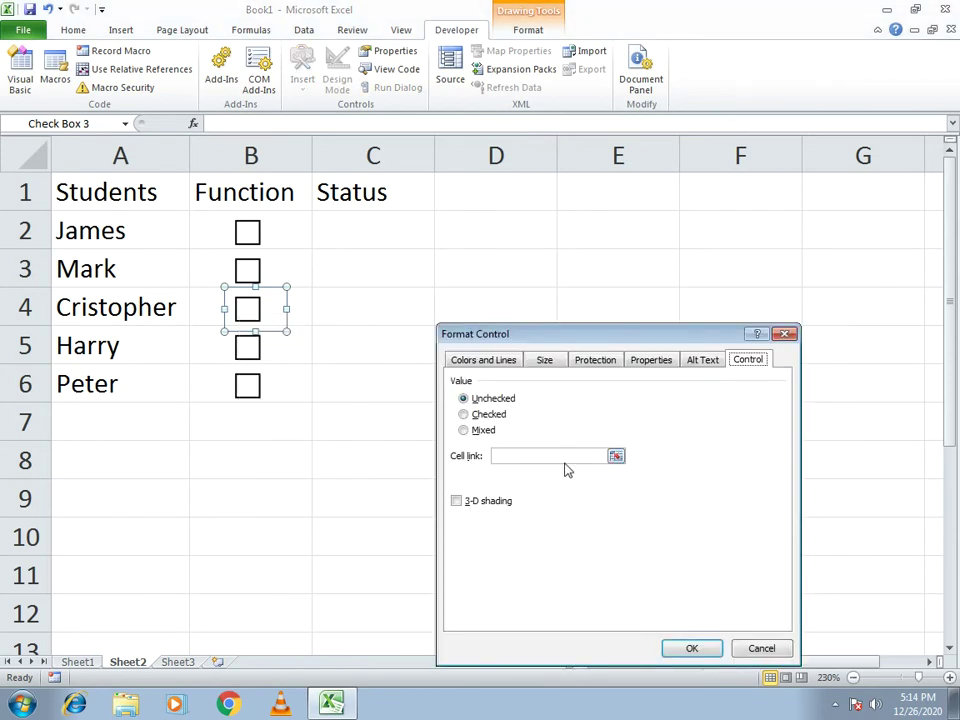
pyautogui.click(557, 452)
pyautogui.click(348, 302)
pyautogui.click(685, 648)
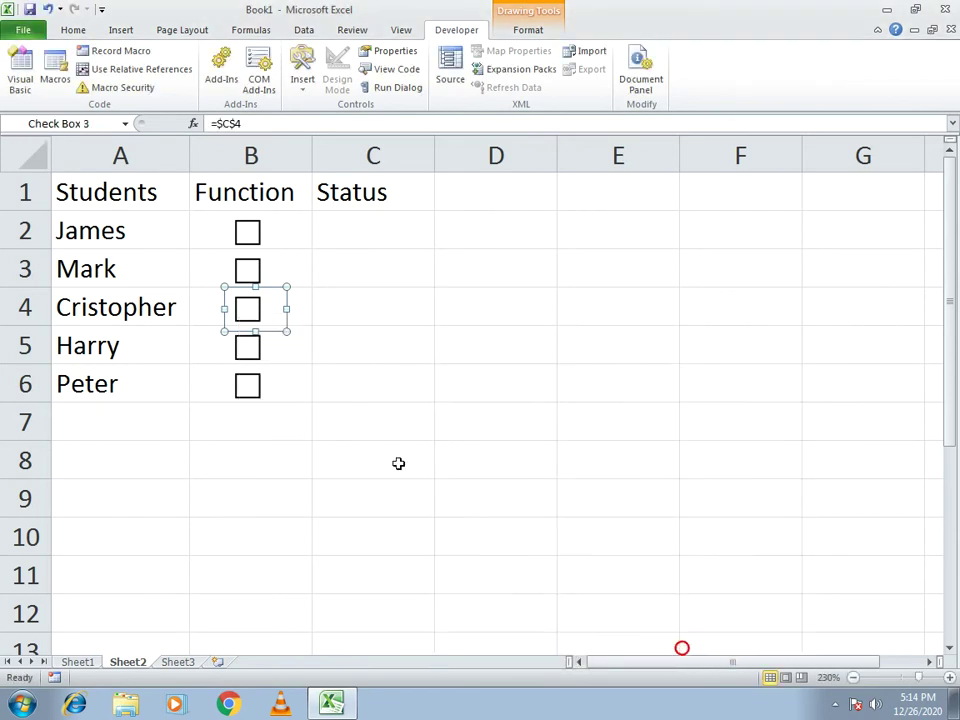
pyautogui.rightClick(247, 347)
pyautogui.click(285, 486)
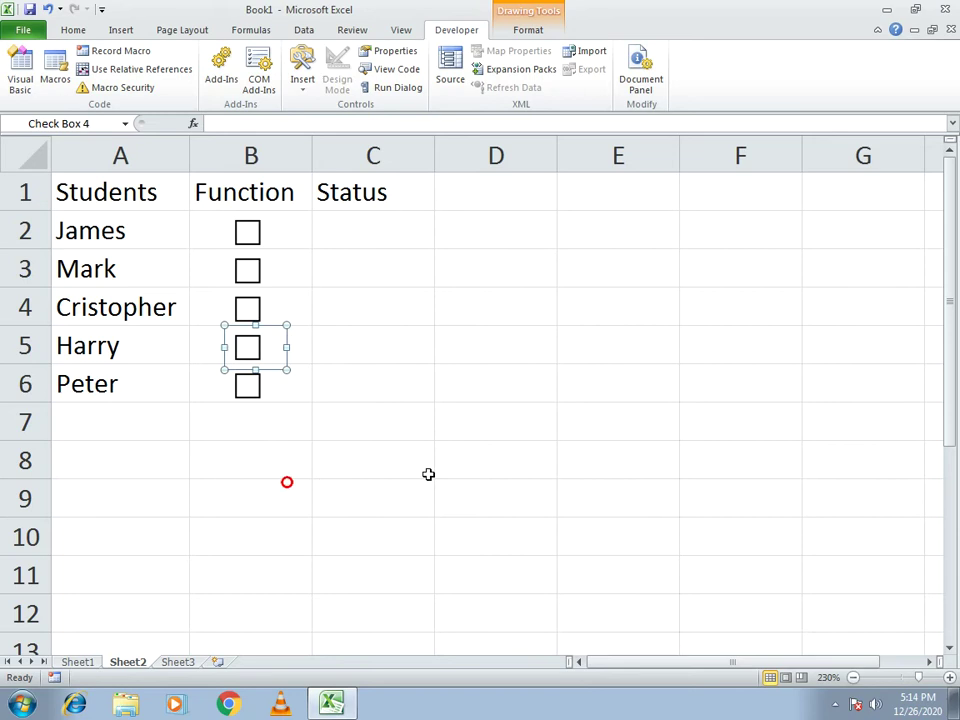
pyautogui.click(526, 461)
pyautogui.click(375, 354)
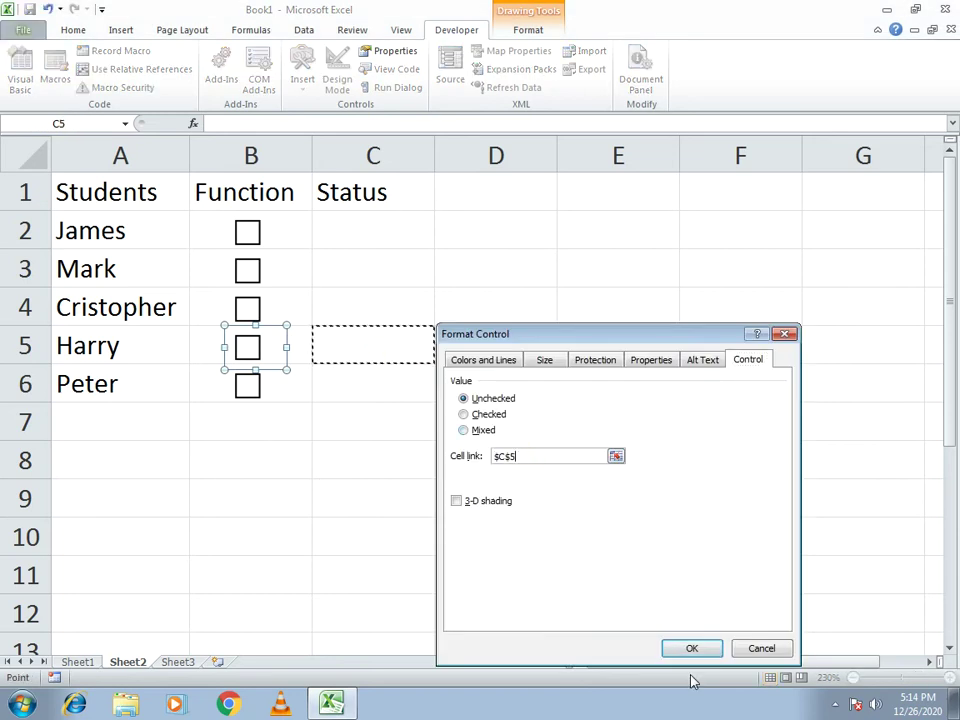
pyautogui.click(691, 648)
# Link Peter's check box to cell C6.
pyautogui.rightClick(246, 386)
pyautogui.click(326, 526)
pyautogui.click(343, 384)
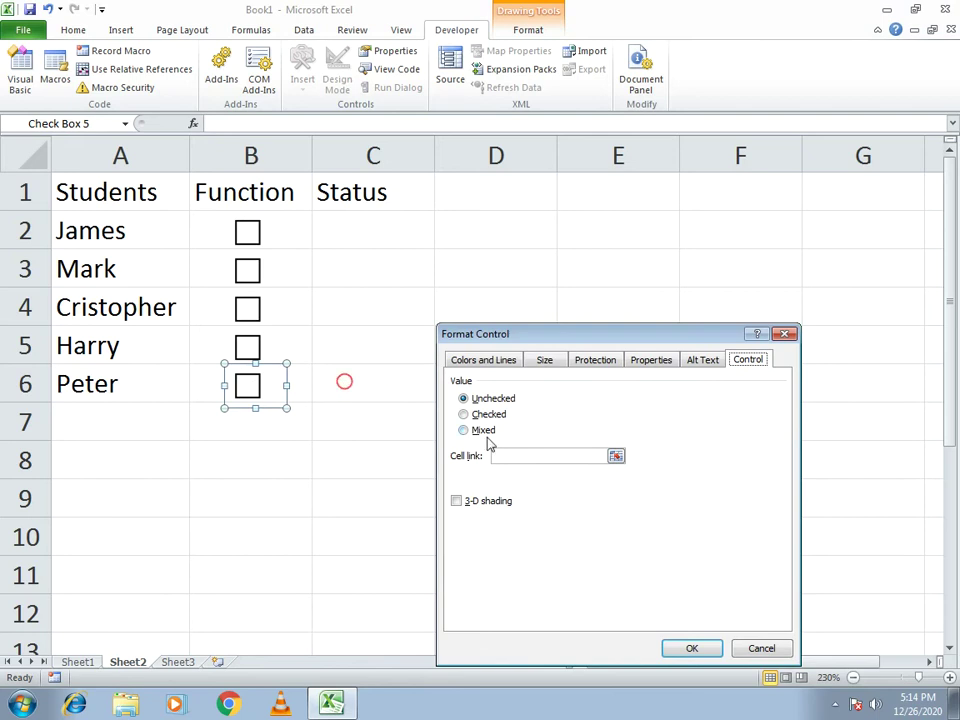
pyautogui.click(488, 456)
pyautogui.click(389, 380)
pyautogui.click(675, 651)
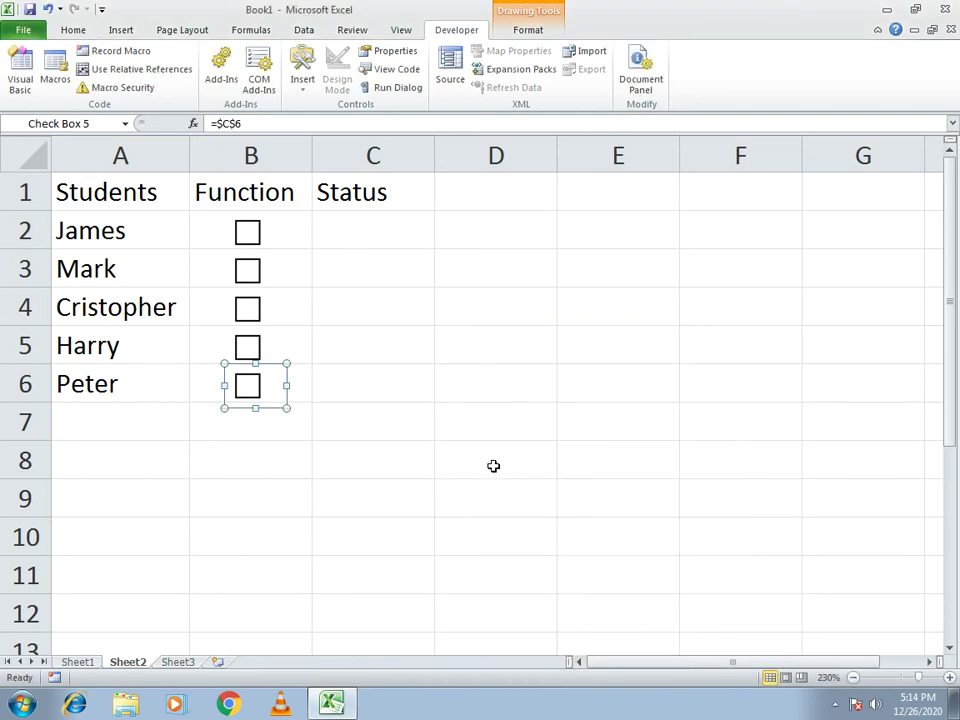
pyautogui.moveTo(103, 186); pyautogui.dragTo(336, 378)
# Give the A1:C6 table All Borders plus a Thick Box Border outline.
pyautogui.click(73, 30)
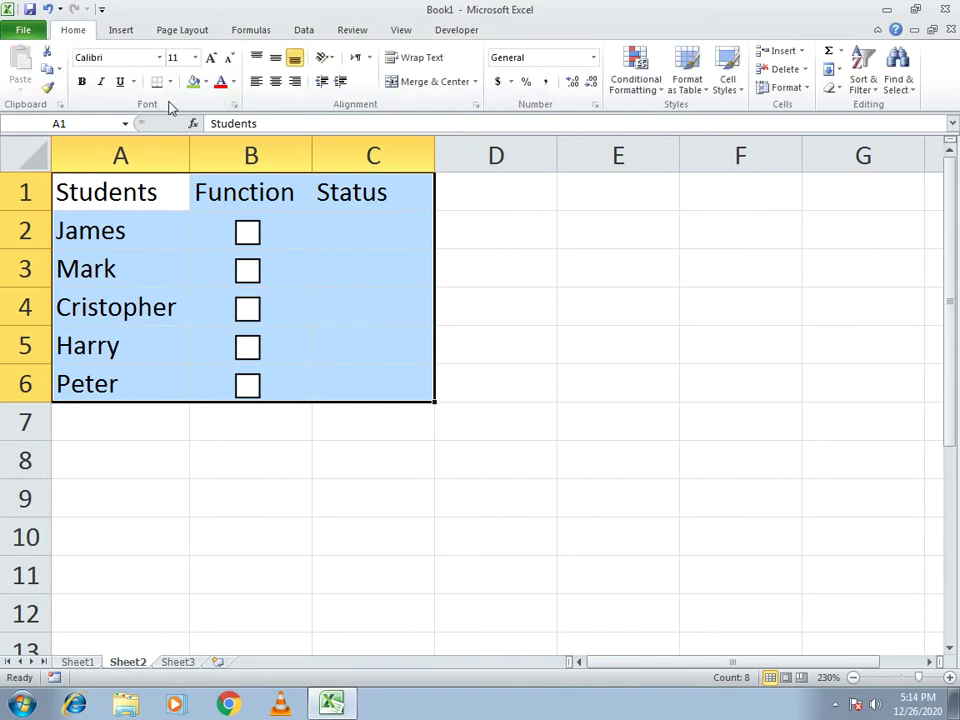
pyautogui.click(168, 82)
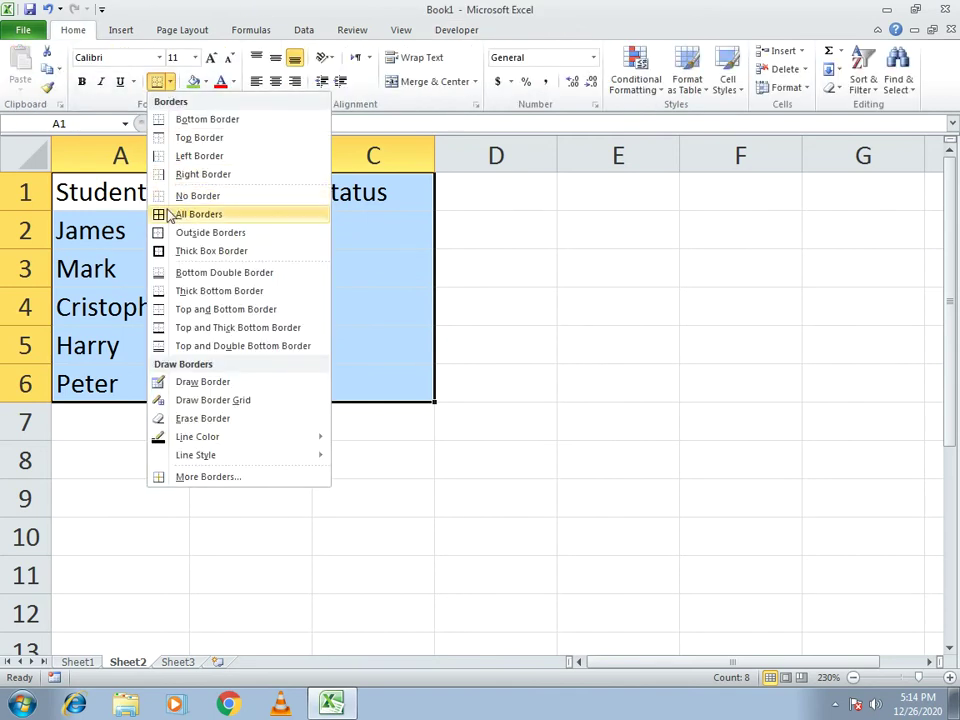
pyautogui.click(190, 221)
pyautogui.click(169, 82)
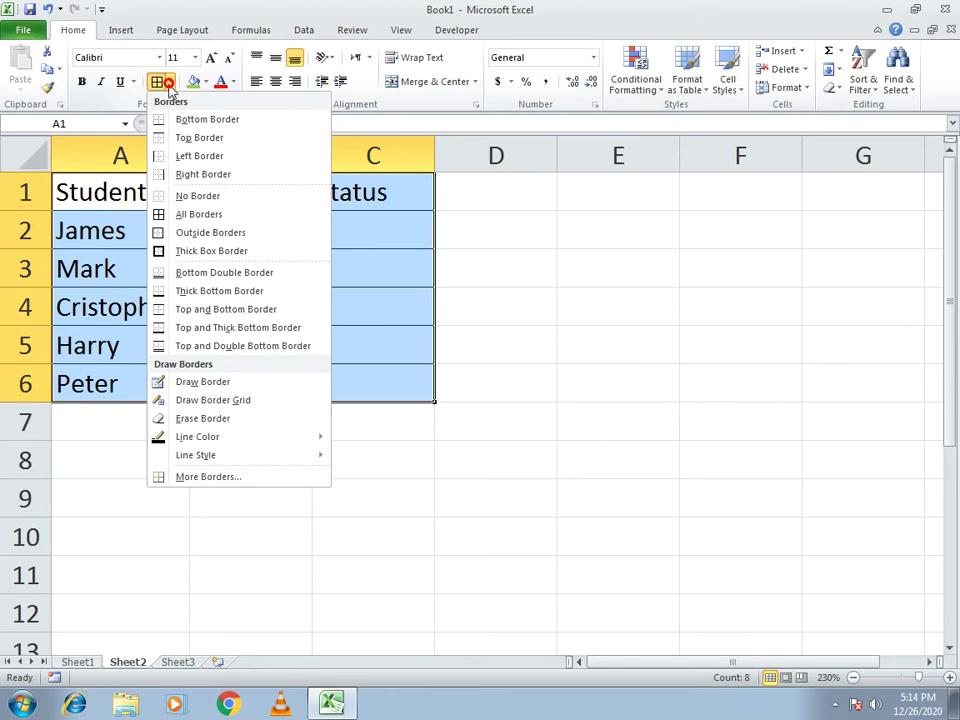
pyautogui.click(196, 253)
# Make the A1:C1 headers bold with green fill and centre all text in A1:C6.
pyautogui.moveTo(94, 193); pyautogui.dragTo(332, 193)
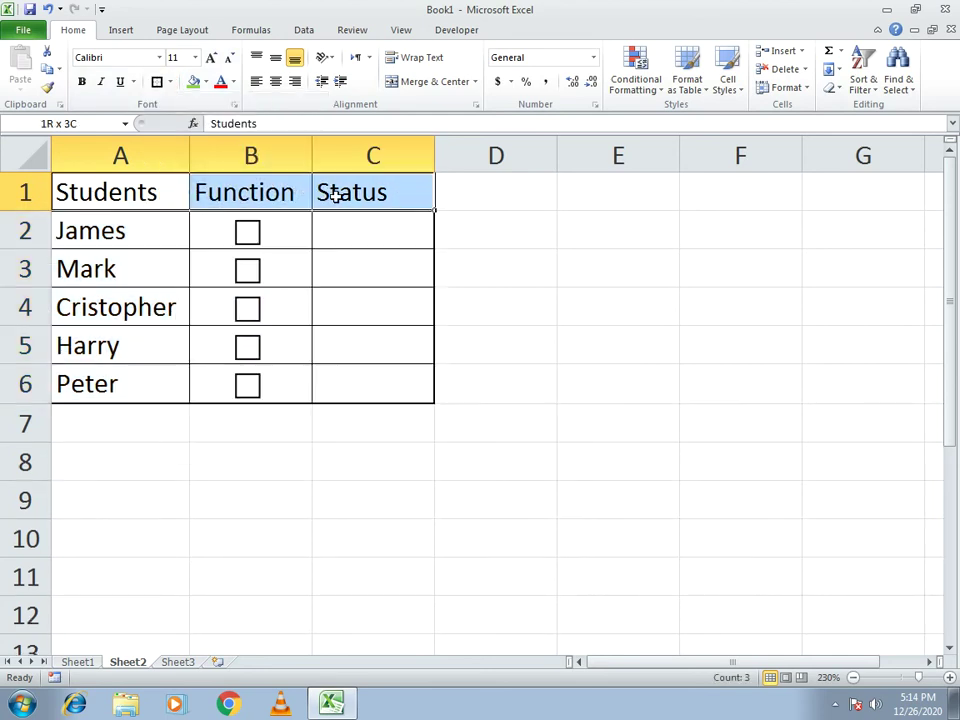
pyautogui.click(83, 83)
pyautogui.click(193, 82)
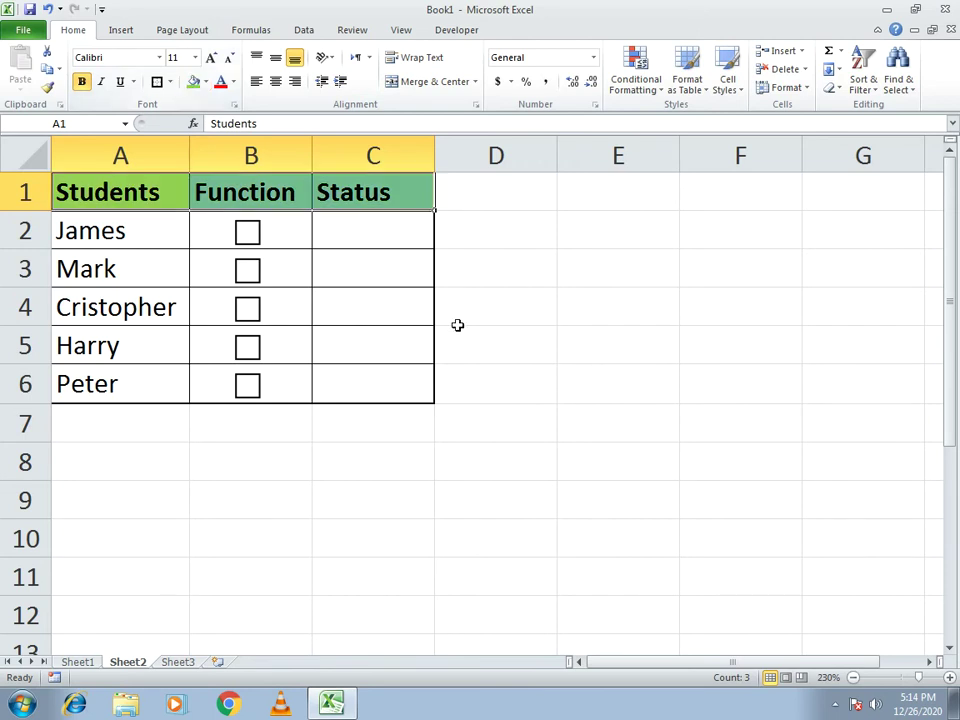
pyautogui.moveTo(116, 189); pyautogui.dragTo(399, 369)
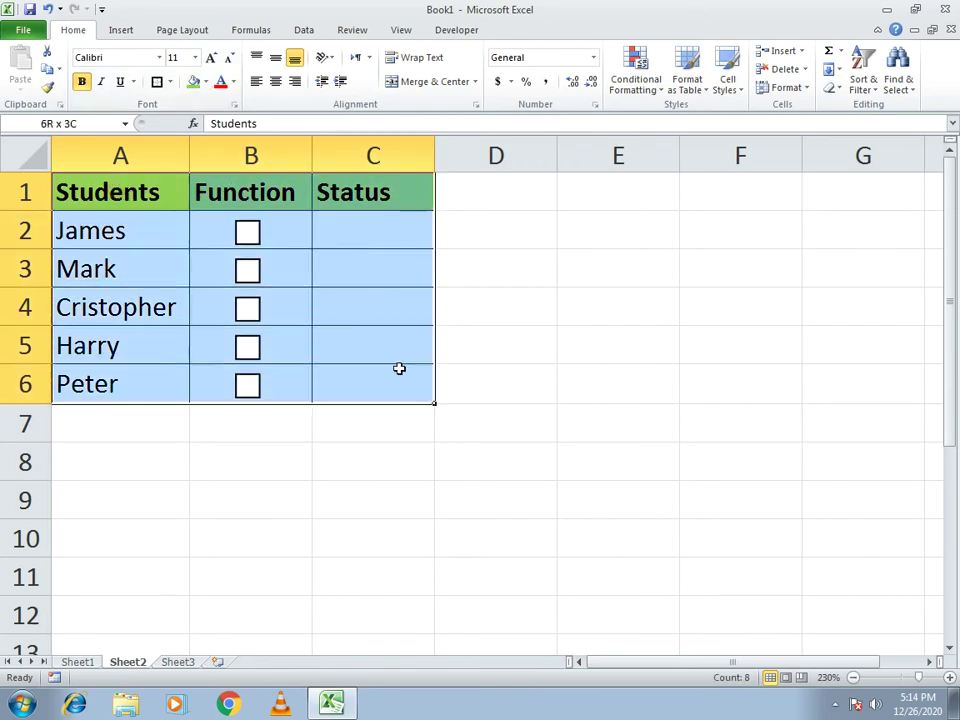
pyautogui.click(276, 83)
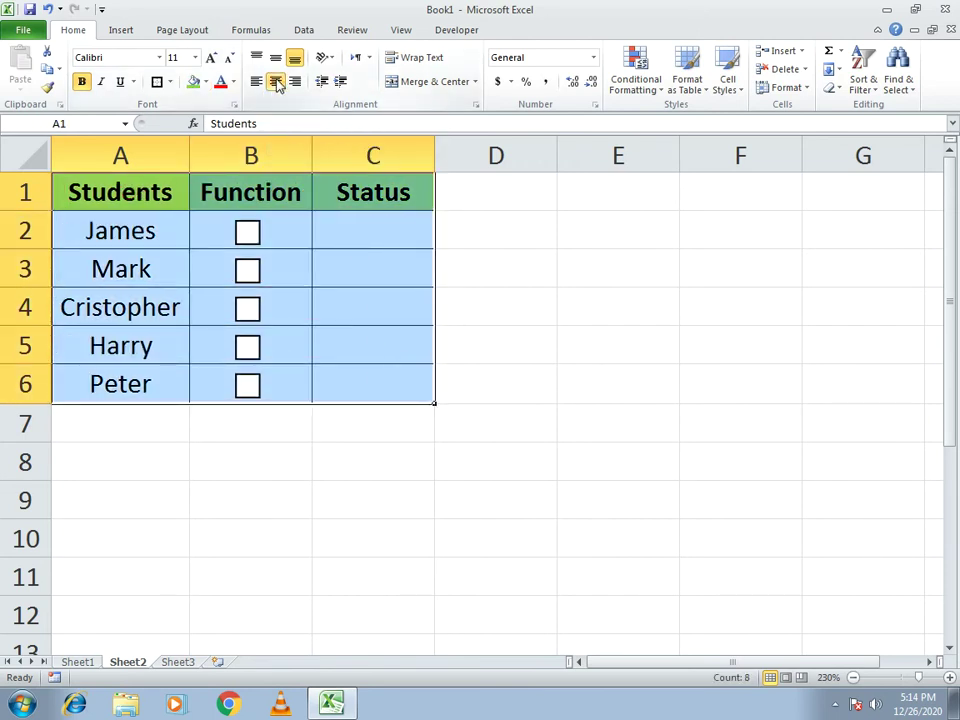
pyautogui.click(146, 489)
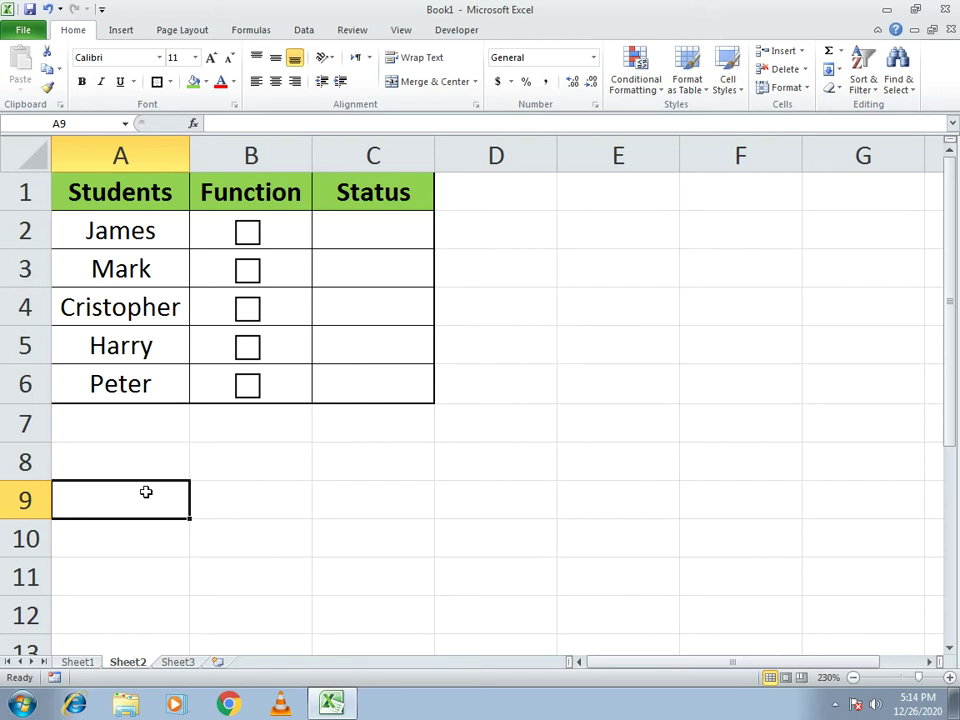
# Enter the labels Total Students, Presents and Absents in A9:A11 and widen column A to fit.
pyautogui.write('Total Sut')
pyautogui.press('BackSpace')
pyautogui.press('BackSpace')
pyautogui.write('t')
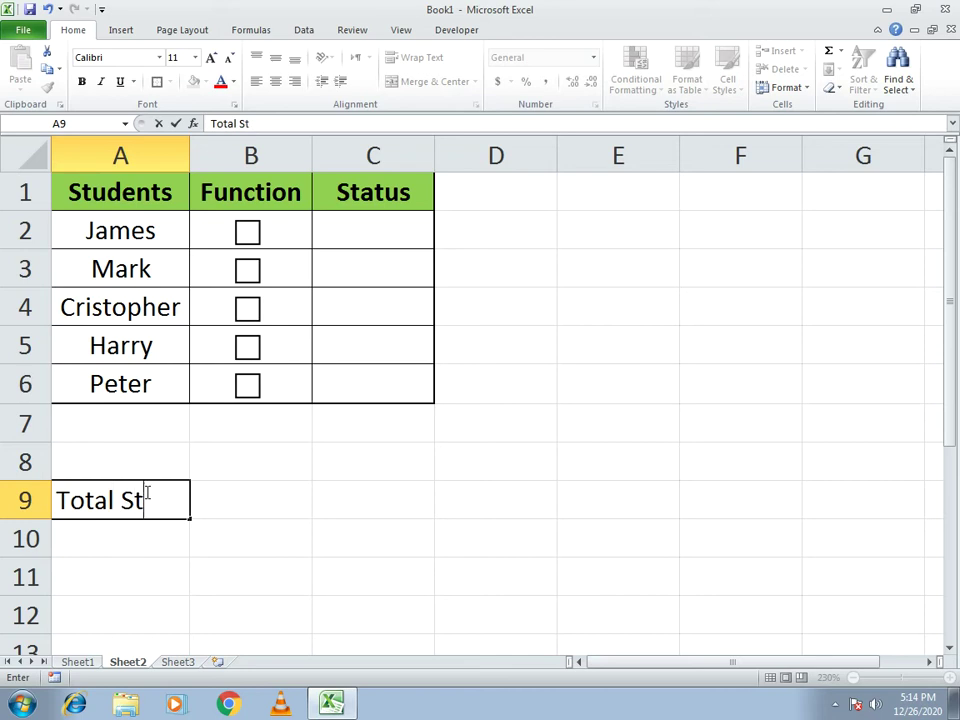
pyautogui.write('udents')
pyautogui.press('Return')
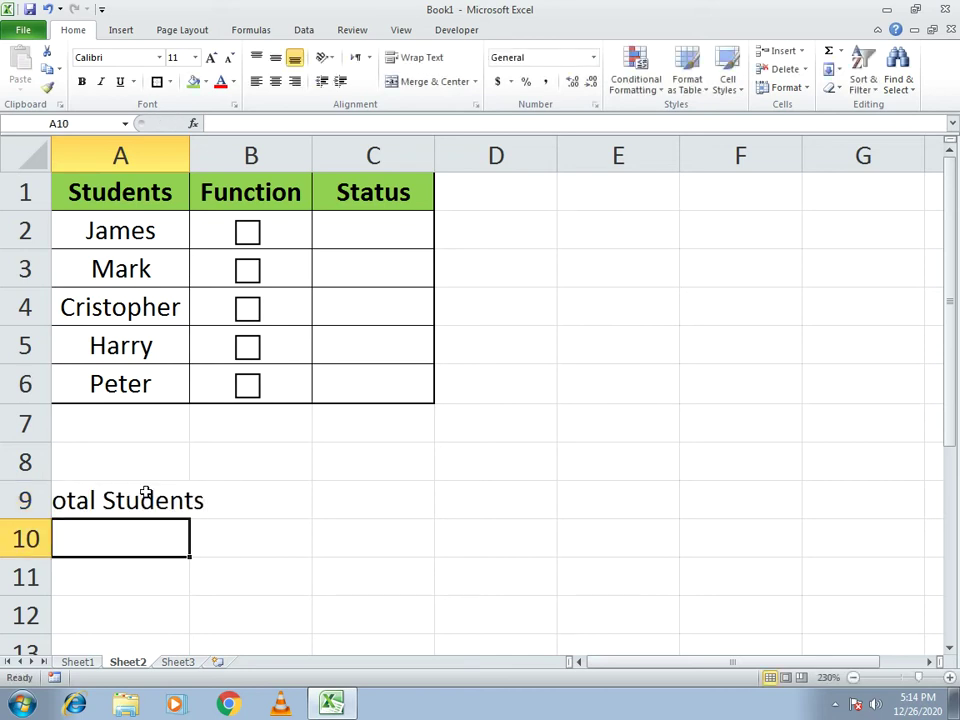
pyautogui.moveTo(190, 157); pyautogui.dragTo(248, 172)
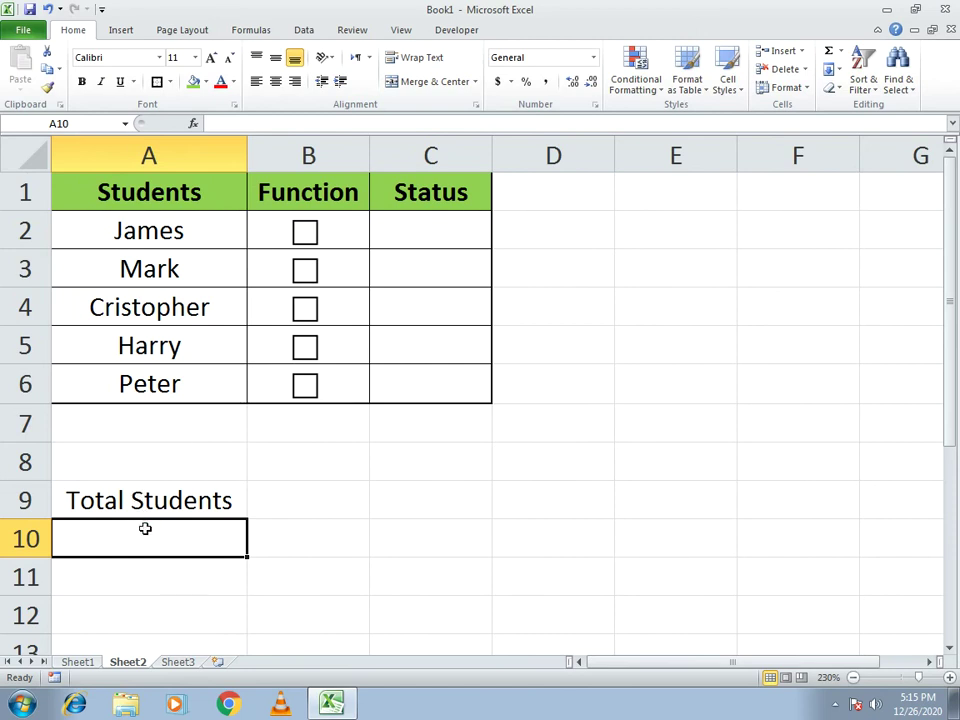
pyautogui.write('A')
pyautogui.press('BackSpace')
pyautogui.write('PRe')
pyautogui.press('BackSpace')
pyautogui.press('BackSpace')
pyautogui.write('resents')
pyautogui.press('Return')
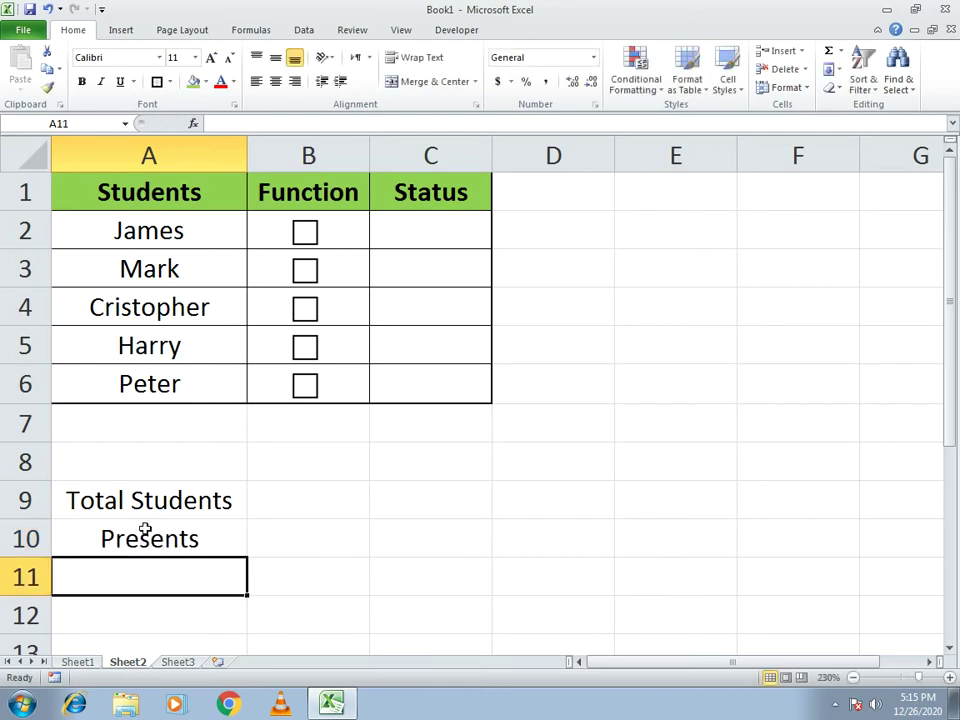
pyautogui.write('Absents')
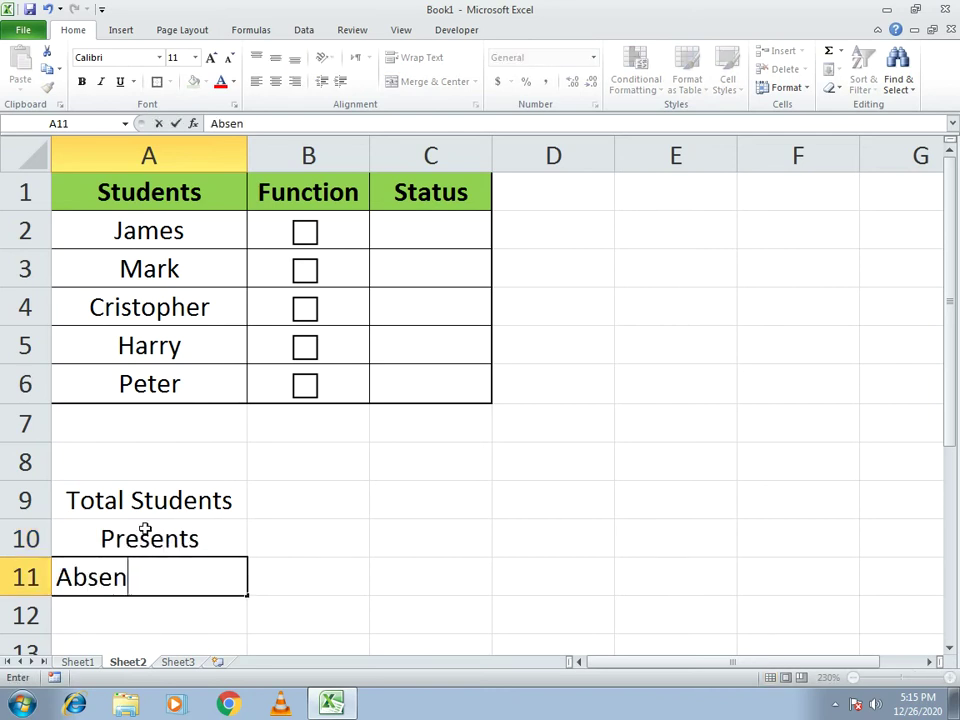
pyautogui.press('Return')
# Apply All Borders to A9:B11, then left-align and grey-fill the labels A9:A11.
pyautogui.moveTo(150, 497); pyautogui.dragTo(343, 581)
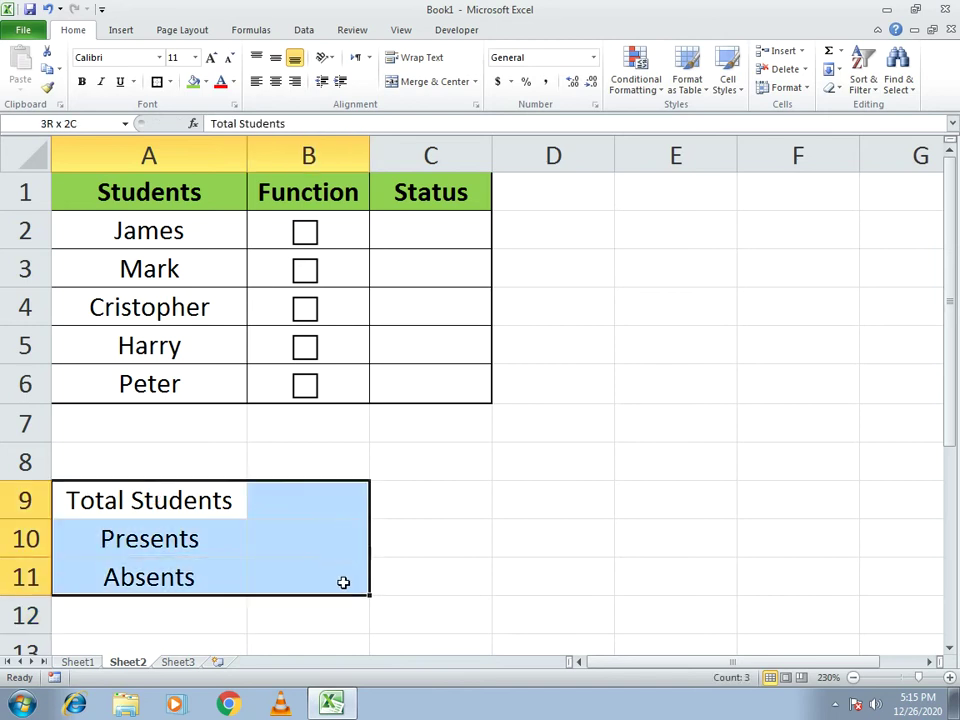
pyautogui.click(156, 81)
pyautogui.click(167, 82)
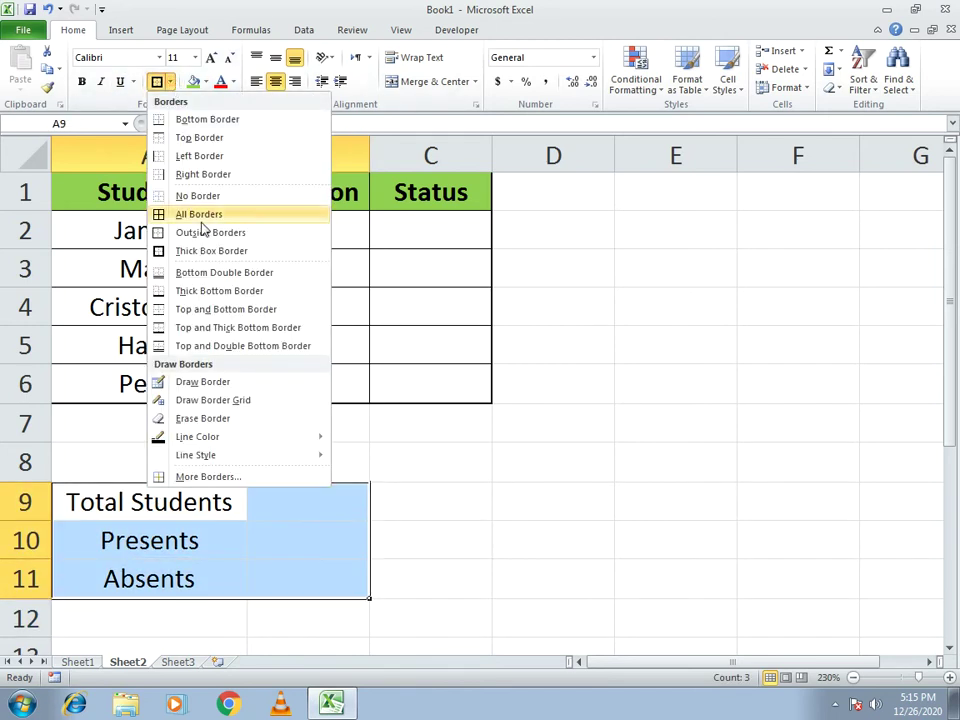
pyautogui.click(195, 214)
pyautogui.moveTo(167, 495); pyautogui.dragTo(161, 576)
pyautogui.click(256, 84)
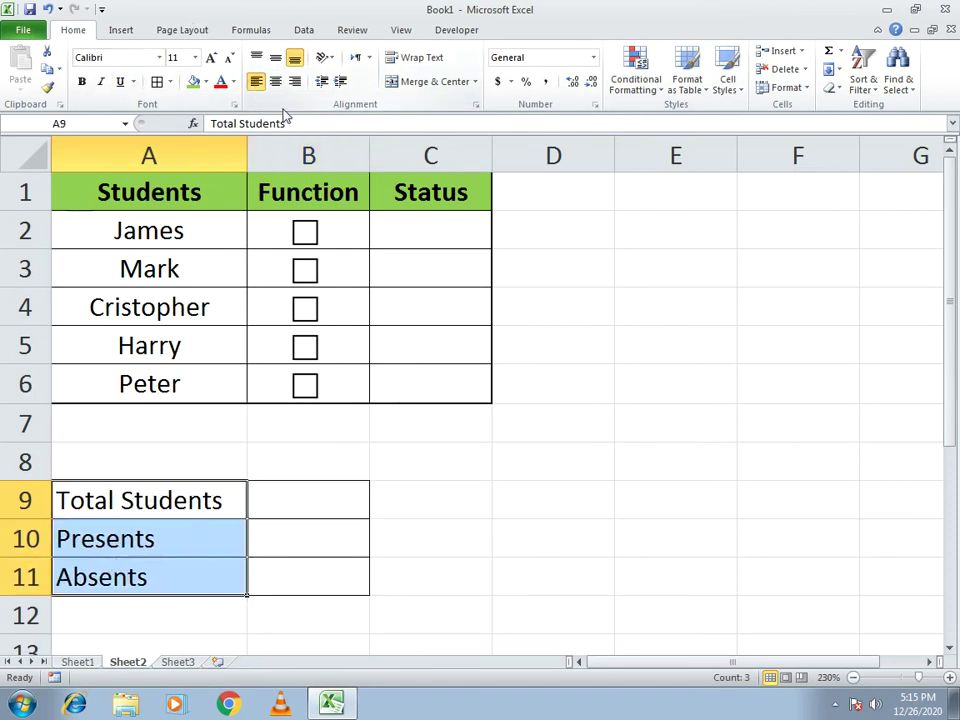
pyautogui.click(205, 83)
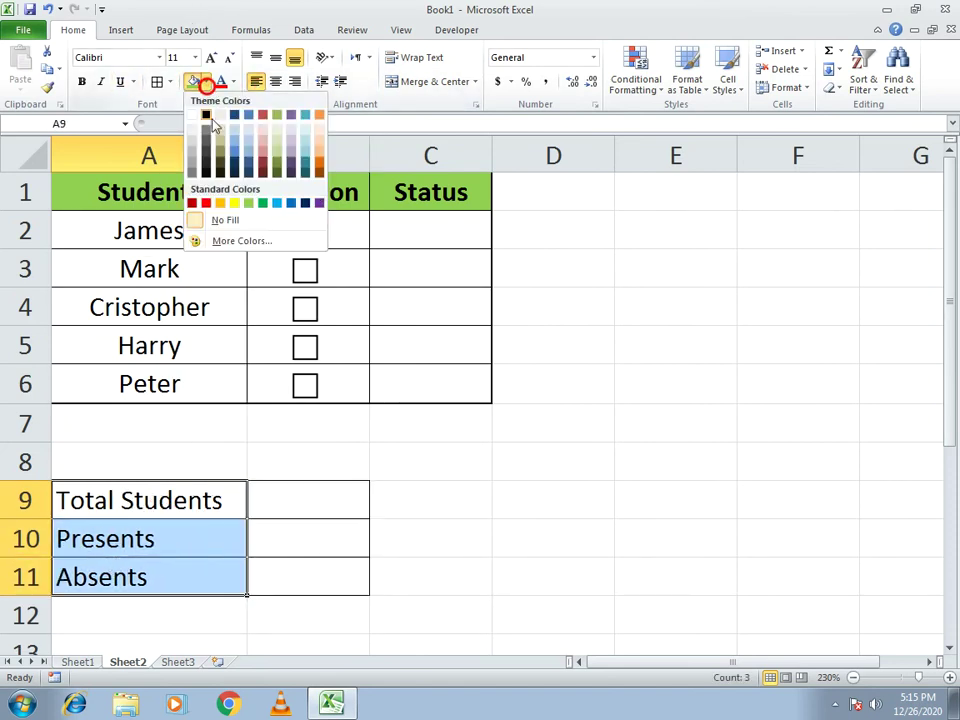
pyautogui.click(195, 170)
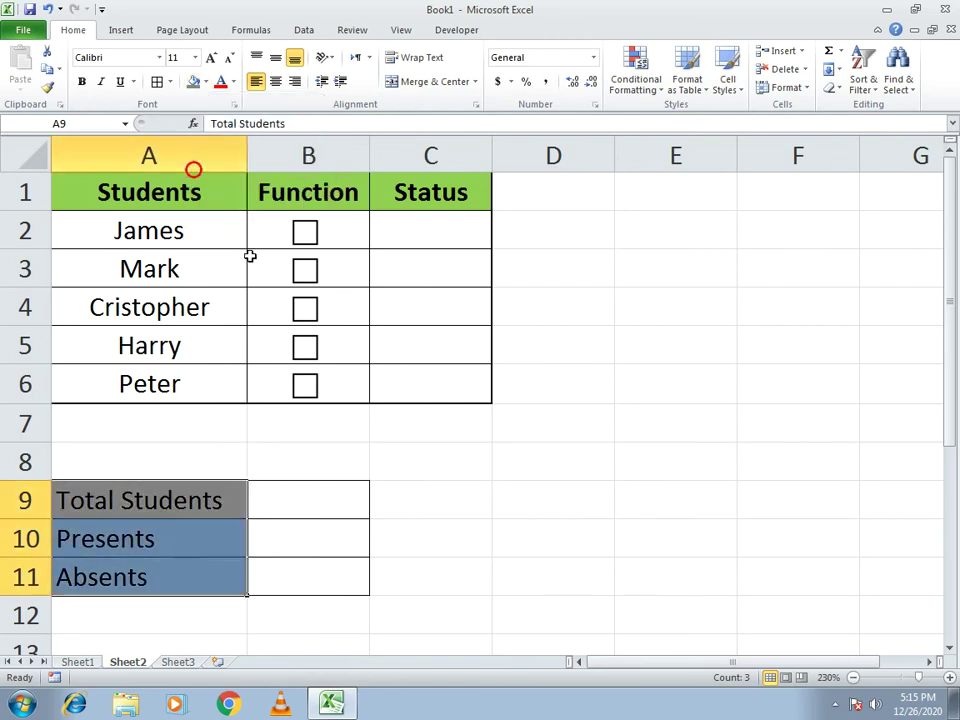
pyautogui.click(465, 530)
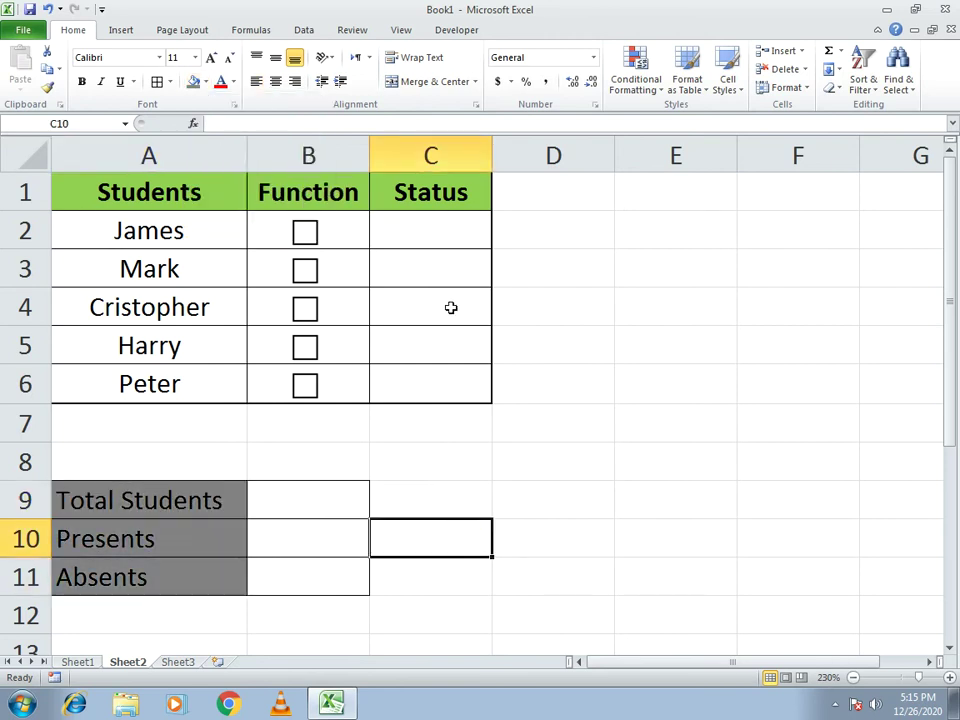
# Toggle the column B checkboxes, ending with James, Cristopher and Peter ticked and Mark and Harry unticked.
pyautogui.click(301, 231)
pyautogui.click(305, 232)
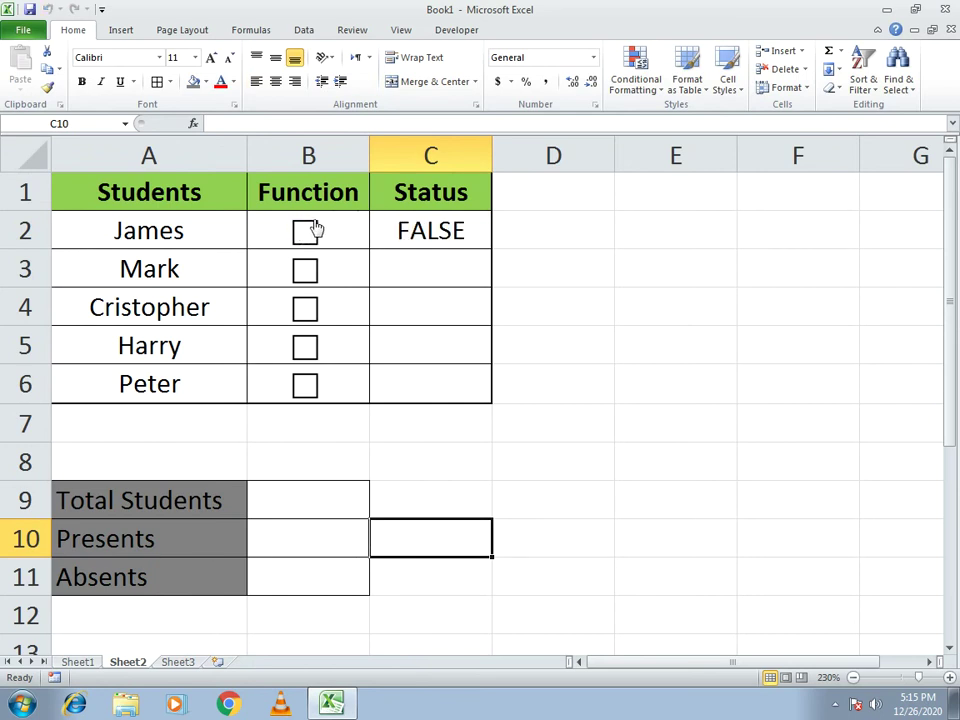
pyautogui.click(310, 235)
pyautogui.click(308, 232)
pyautogui.click(306, 271)
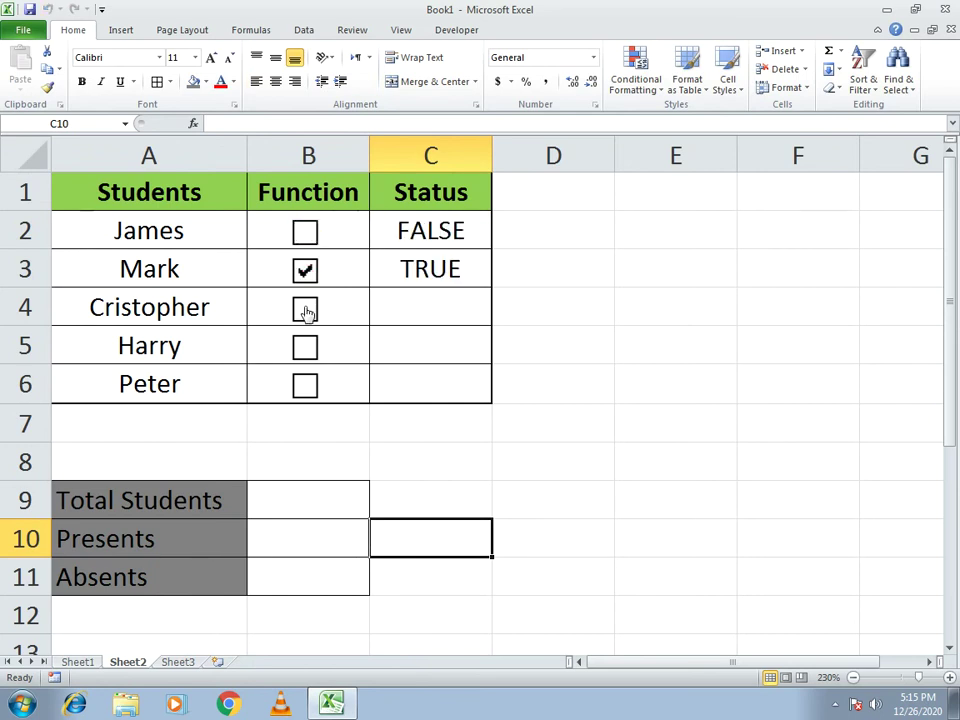
pyautogui.click(305, 308)
pyautogui.click(305, 346)
pyautogui.click(305, 384)
pyautogui.click(305, 350)
pyautogui.click(302, 307)
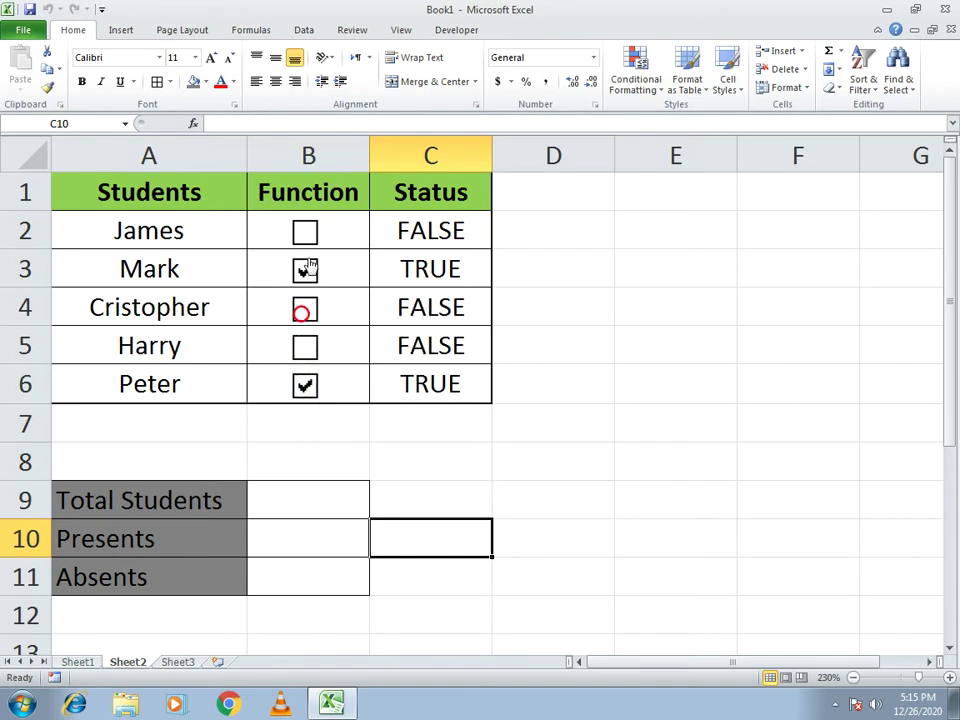
pyautogui.click(308, 271)
pyautogui.click(305, 307)
pyautogui.click(306, 272)
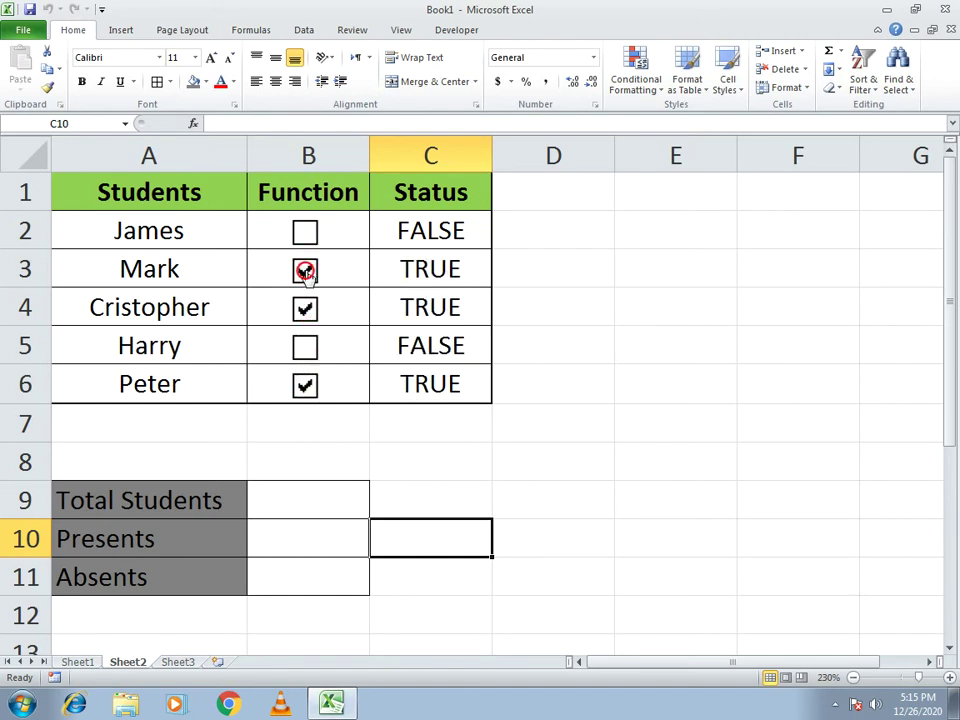
pyautogui.click(306, 272)
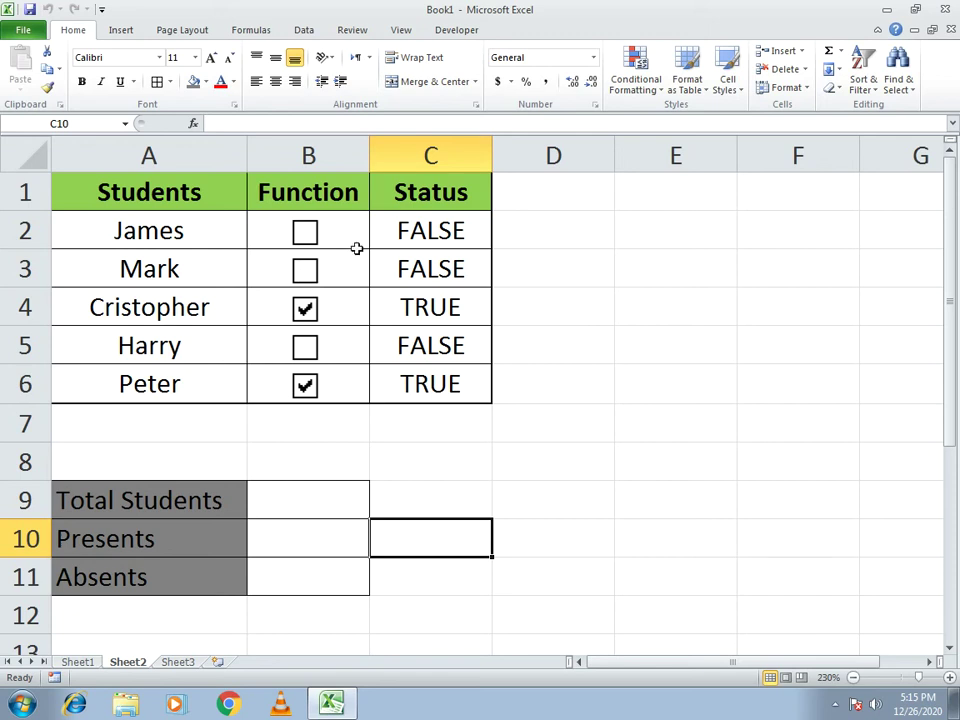
pyautogui.click(306, 270)
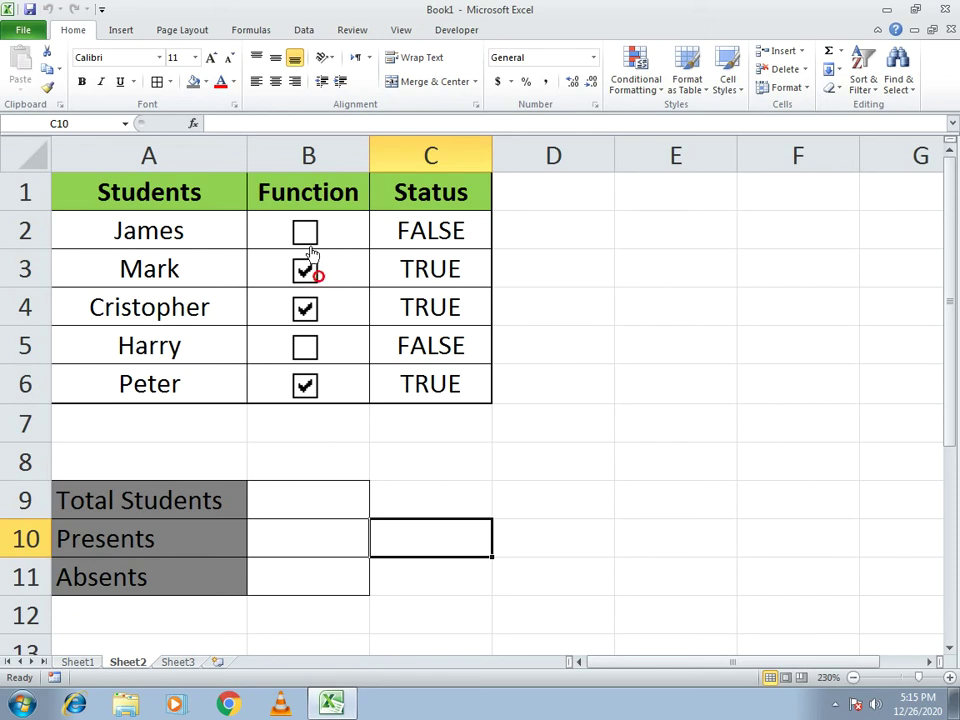
pyautogui.click(305, 232)
pyautogui.click(305, 266)
pyautogui.click(306, 306)
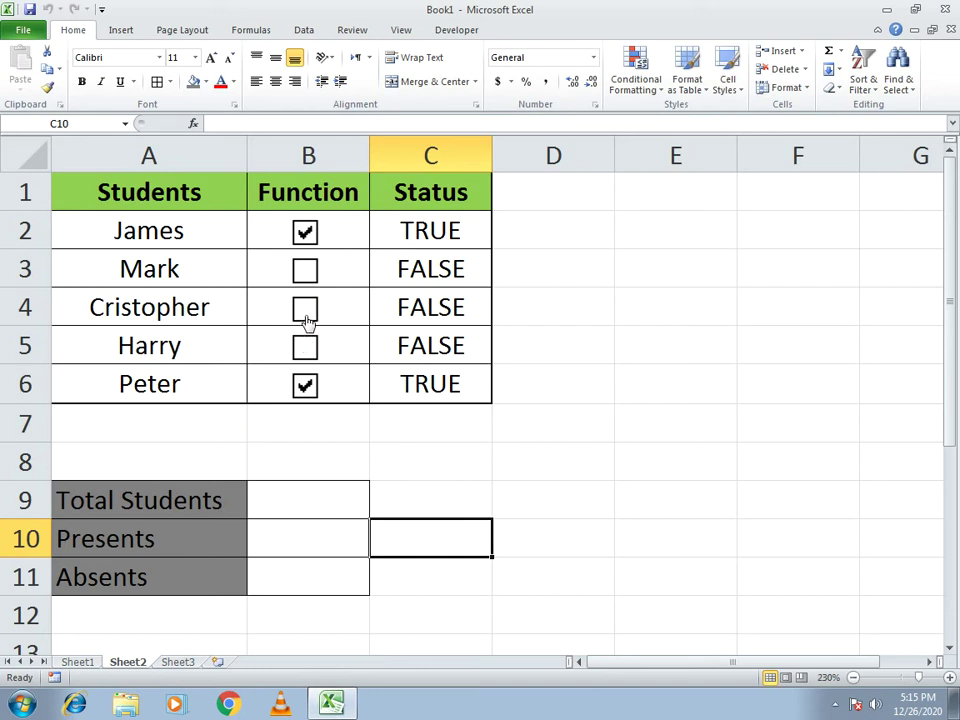
pyautogui.click(306, 308)
pyautogui.click(335, 507)
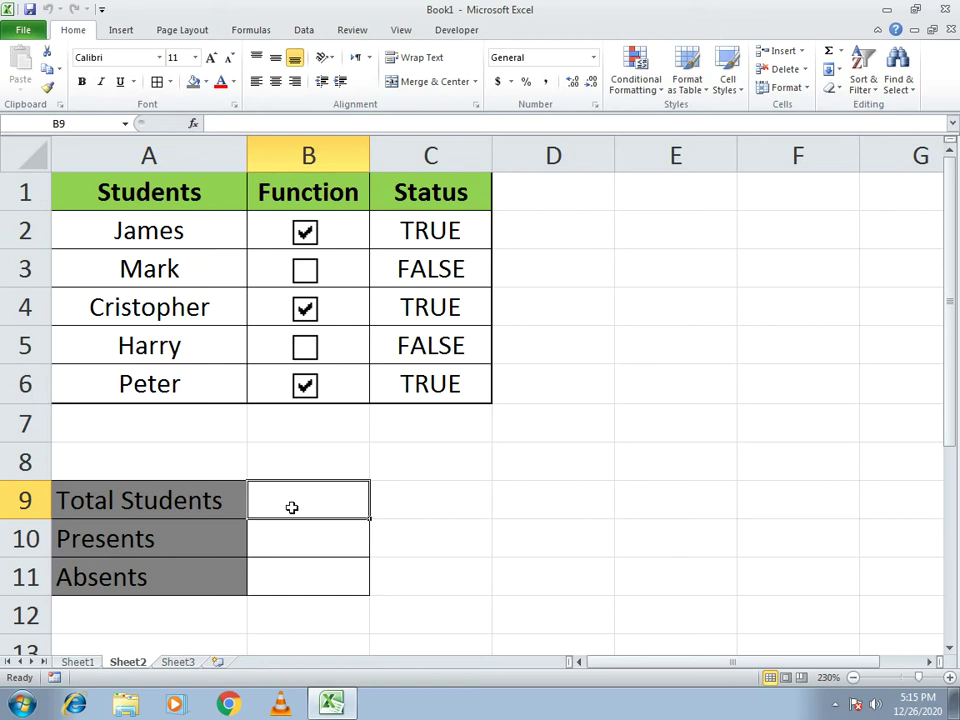
# Enter =COUNTA(A2:A6) in B9 to count the five student names.
pyautogui.write('=coun')
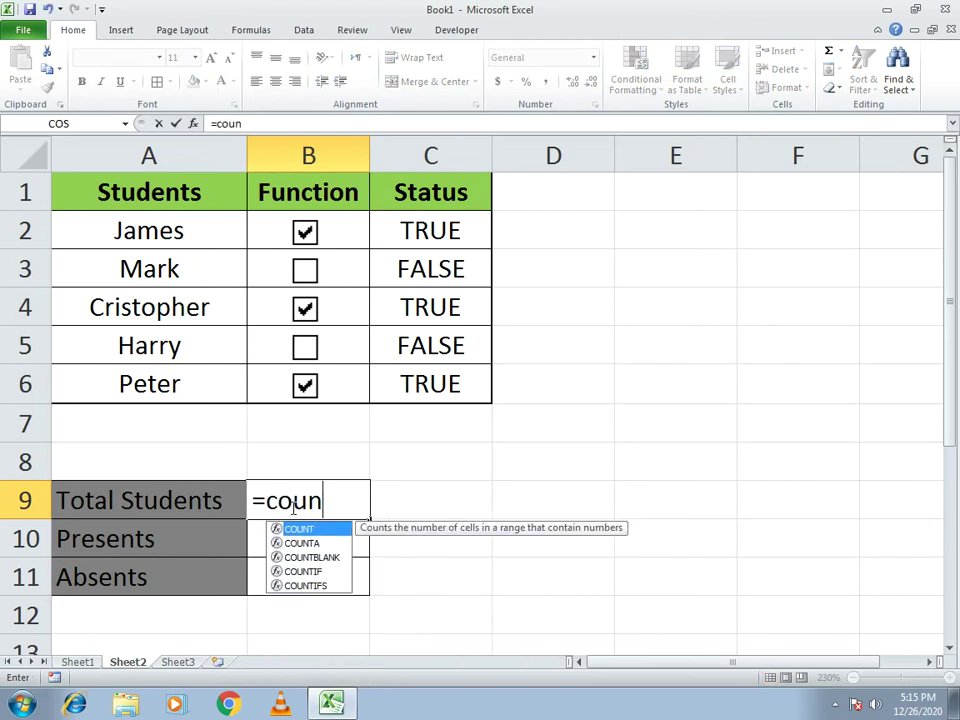
pyautogui.write('ta(')
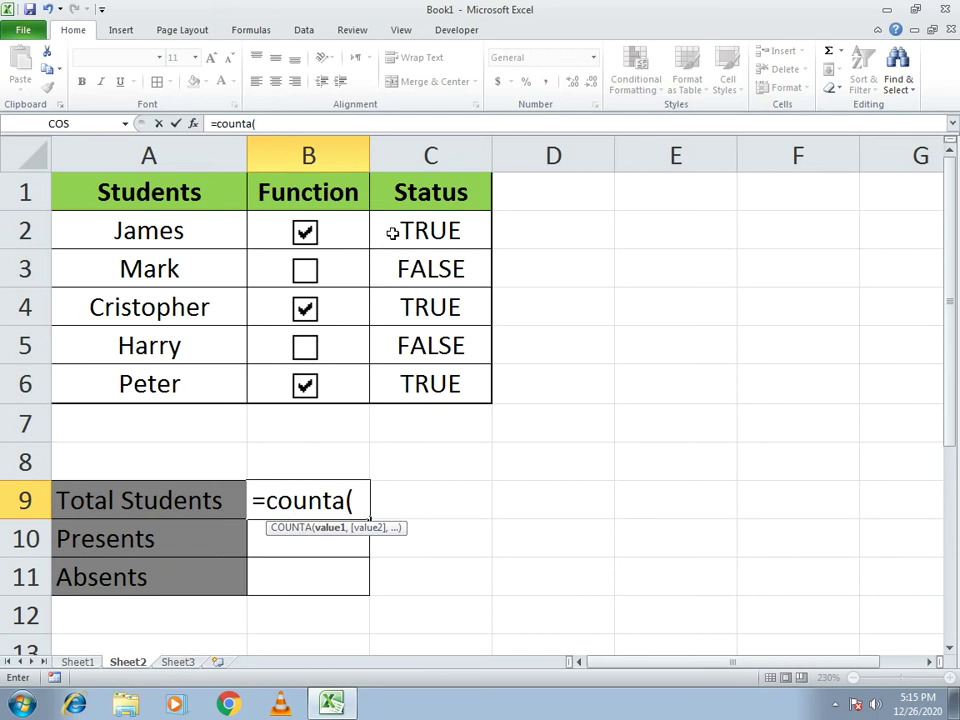
pyautogui.moveTo(227, 223); pyautogui.dragTo(172, 377)
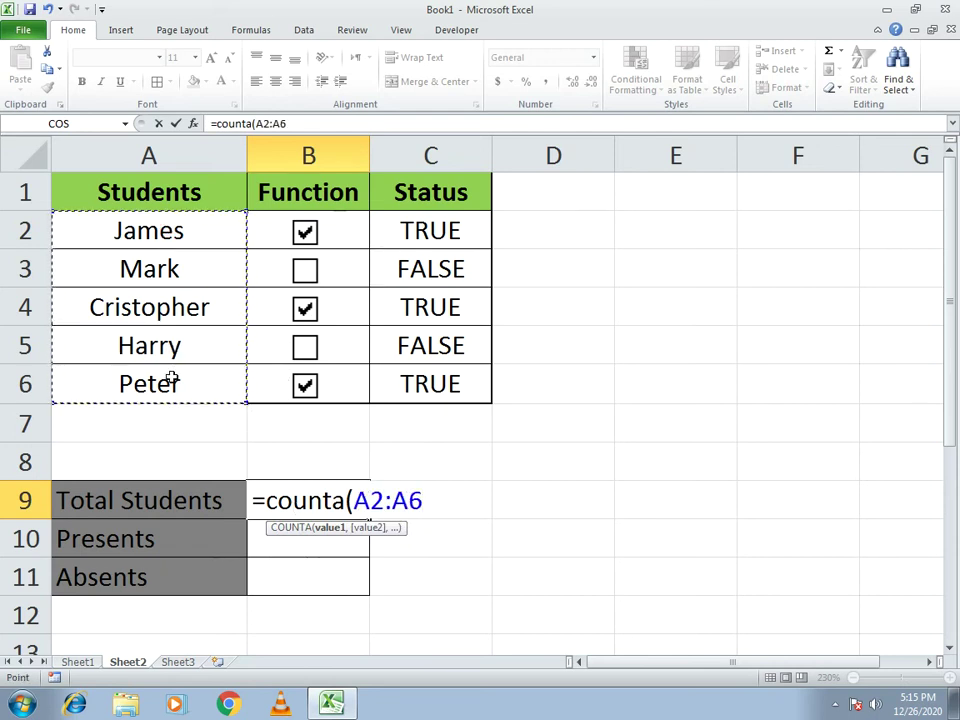
pyautogui.write(')')
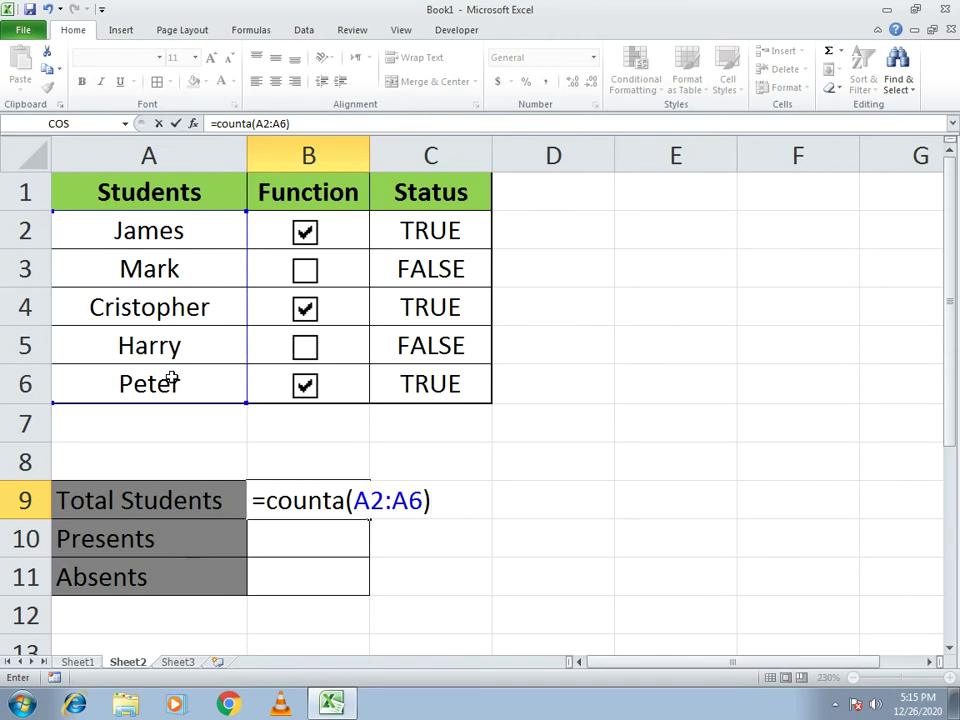
pyautogui.press('Return')
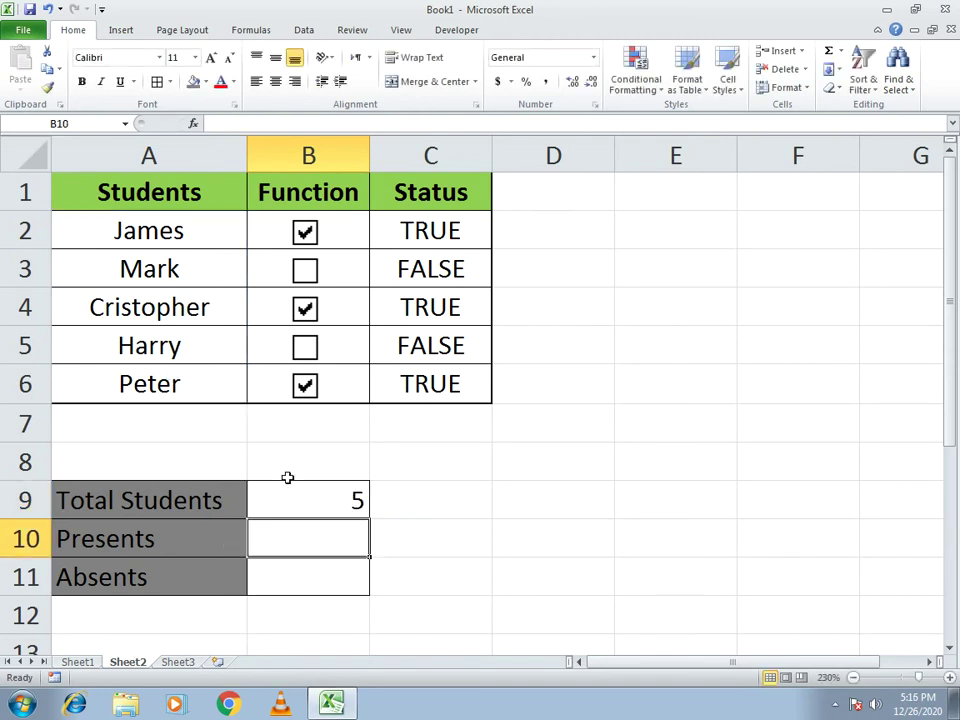
# Centre the result cells B9:B11.
pyautogui.moveTo(279, 501); pyautogui.dragTo(274, 576)
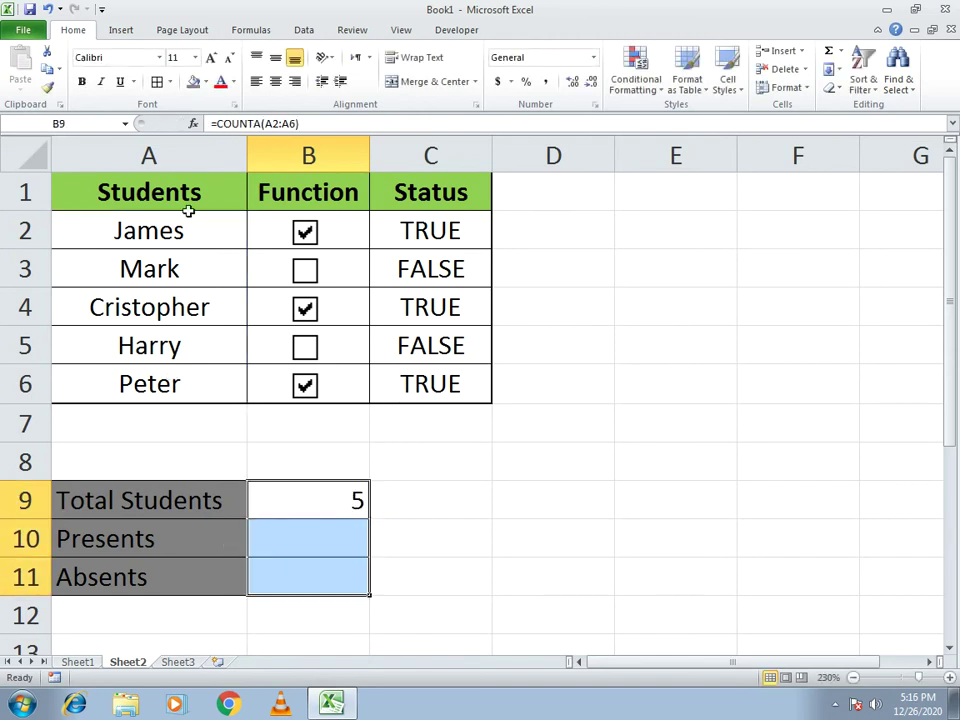
pyautogui.click(276, 81)
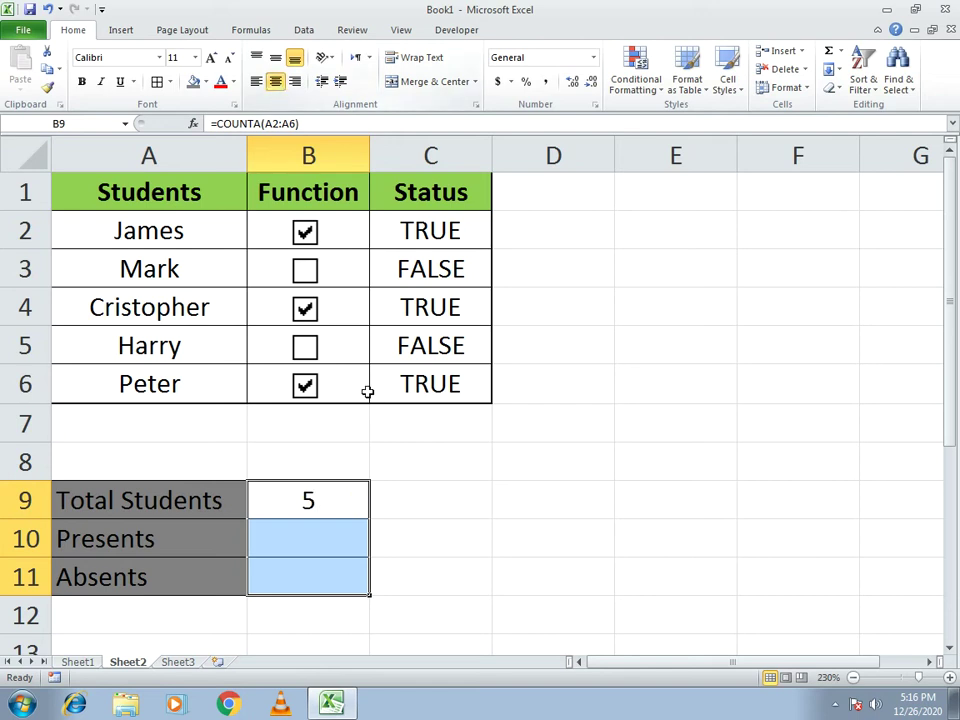
pyautogui.click(478, 566)
pyautogui.click(304, 540)
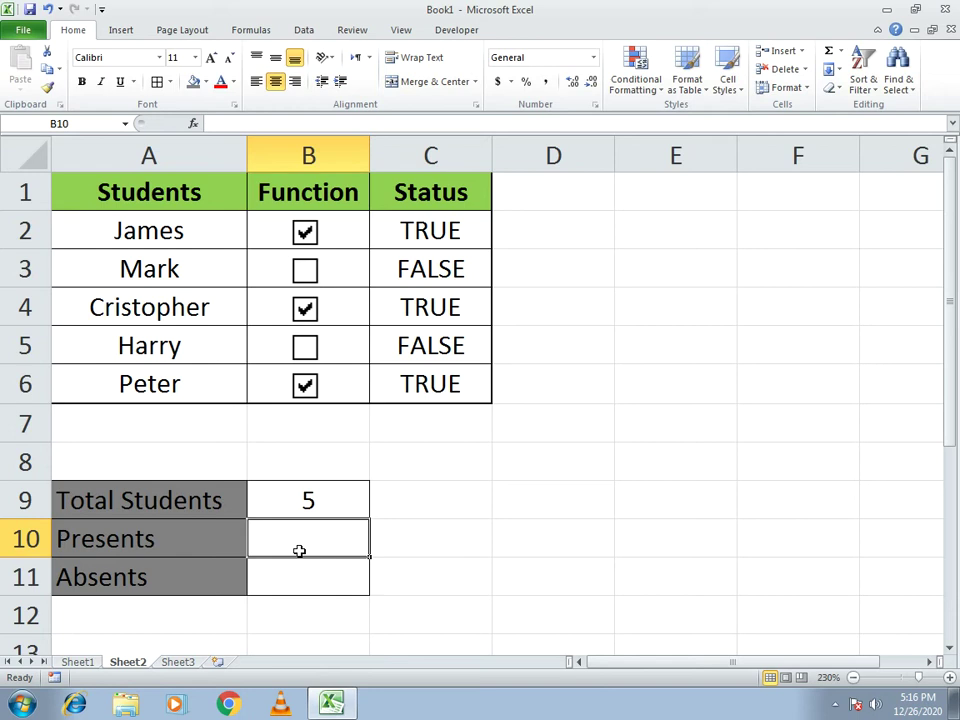
# Enter =COUNTIF(C2:C6,"TRUE") in B10 to count the 3 present students.
pyautogui.write('=coun')
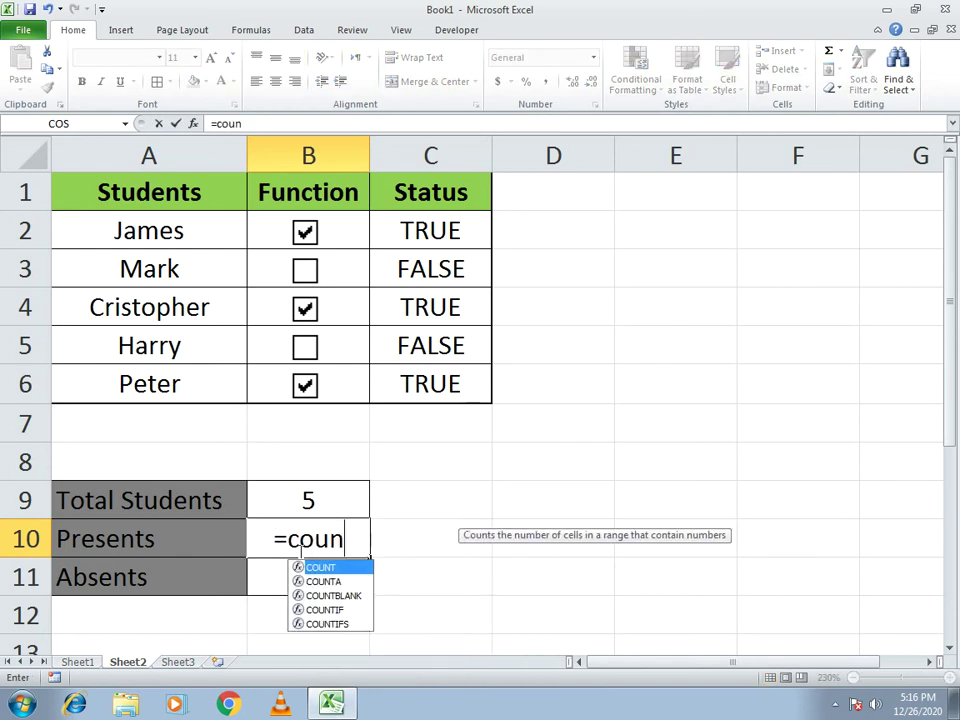
pyautogui.write('tif(')
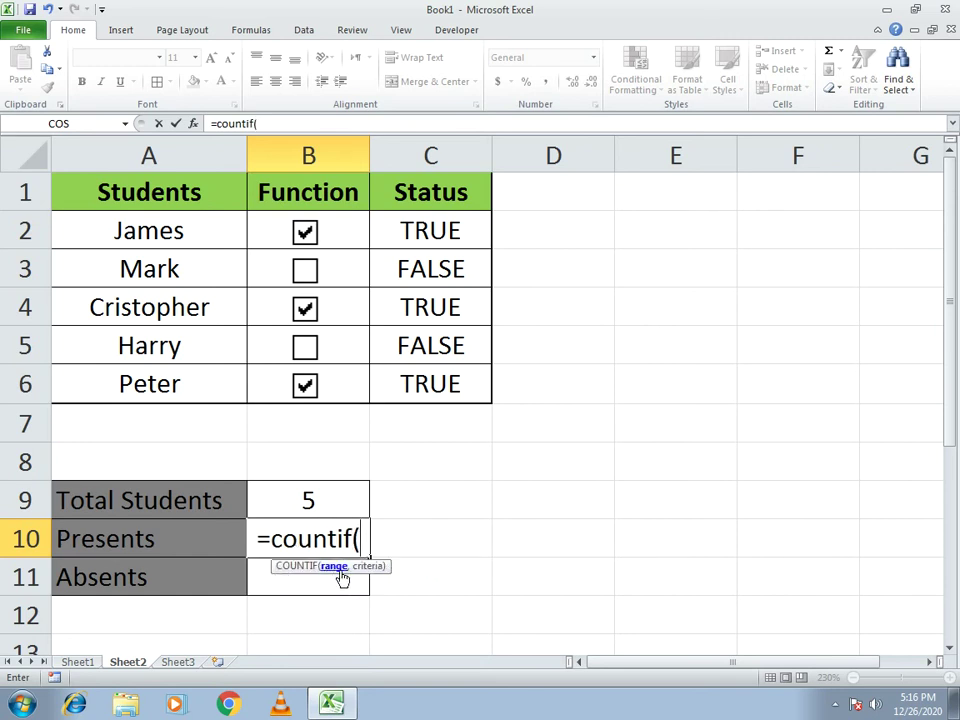
pyautogui.moveTo(420, 228); pyautogui.dragTo(417, 379)
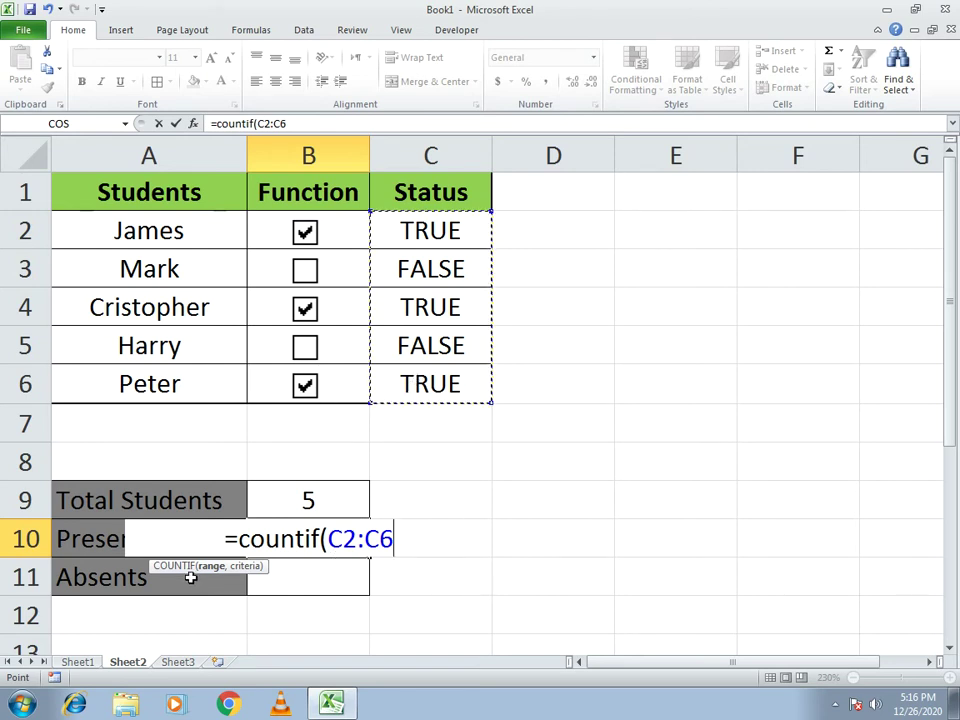
pyautogui.write(',')
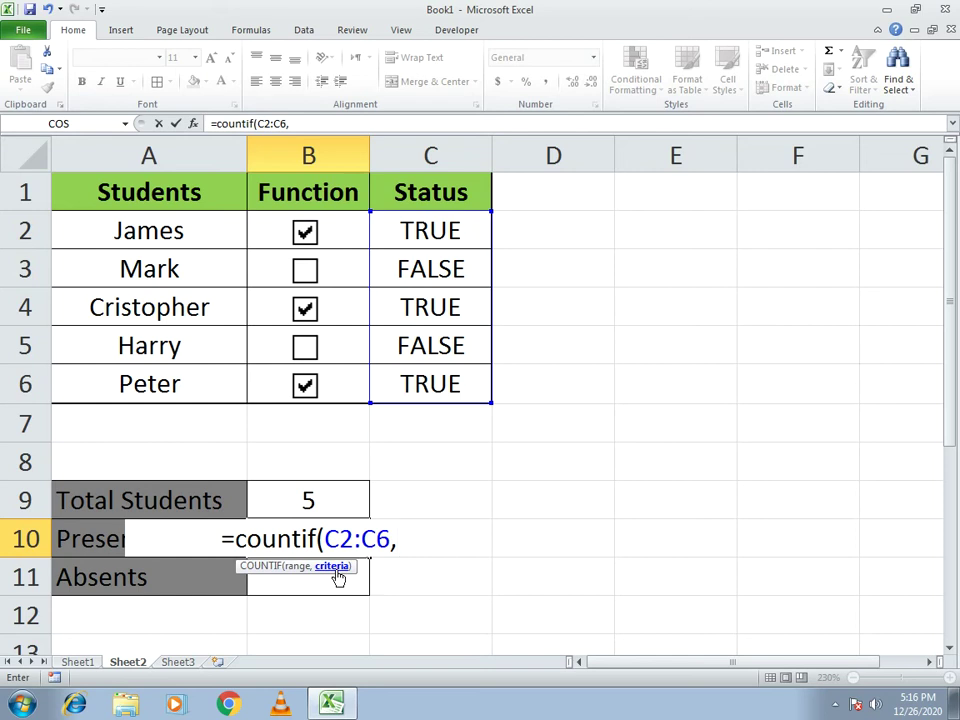
pyautogui.write('"')
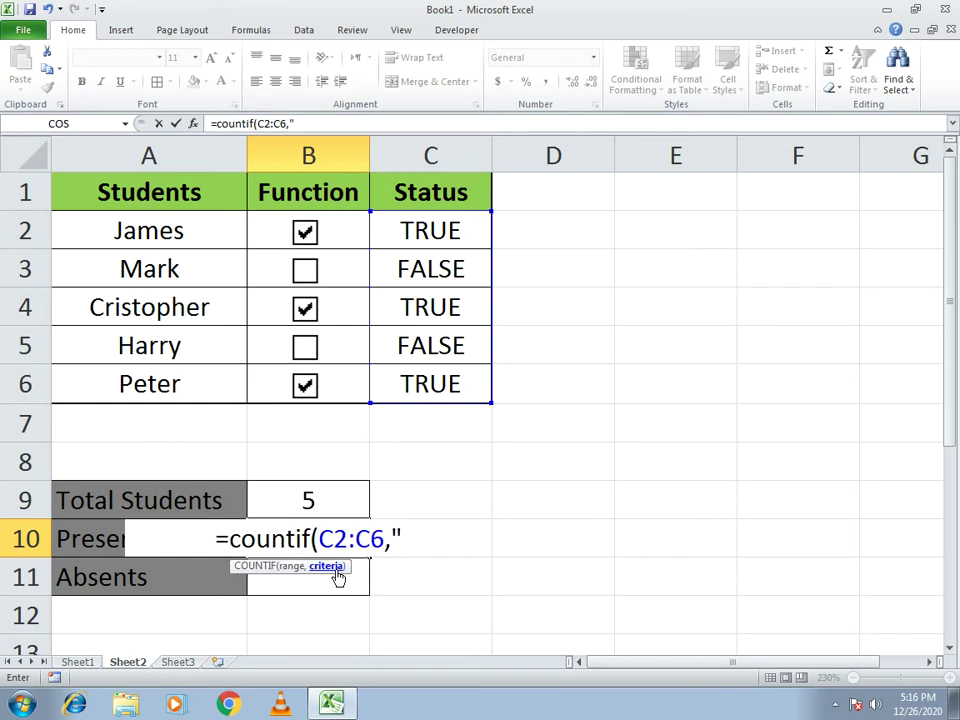
pyautogui.write('TRUE"')
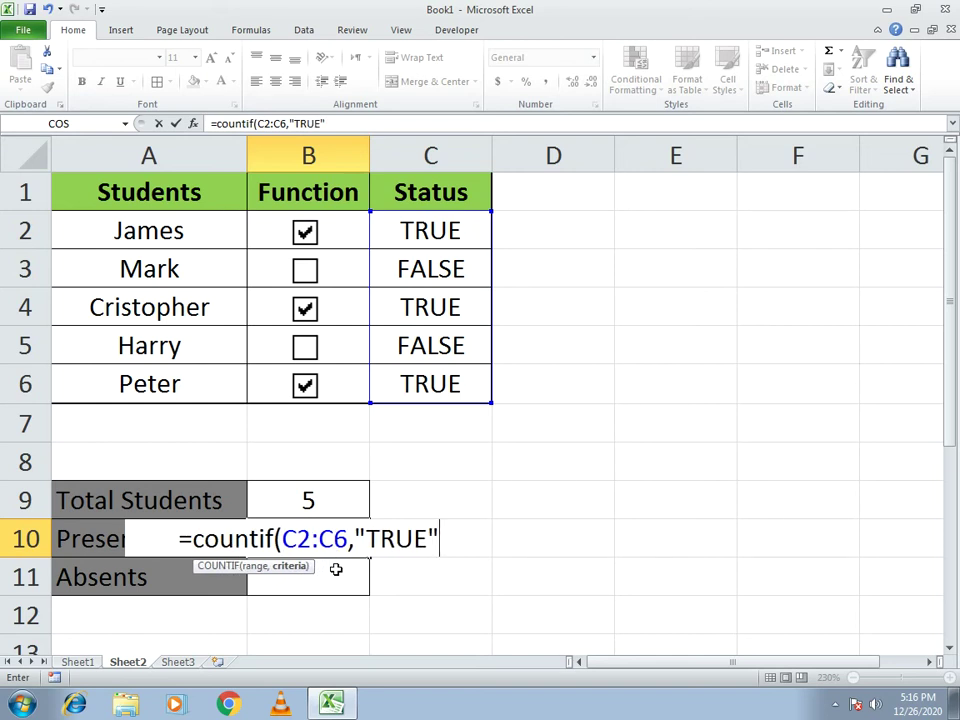
pyautogui.write(')')
pyautogui.press('Return')
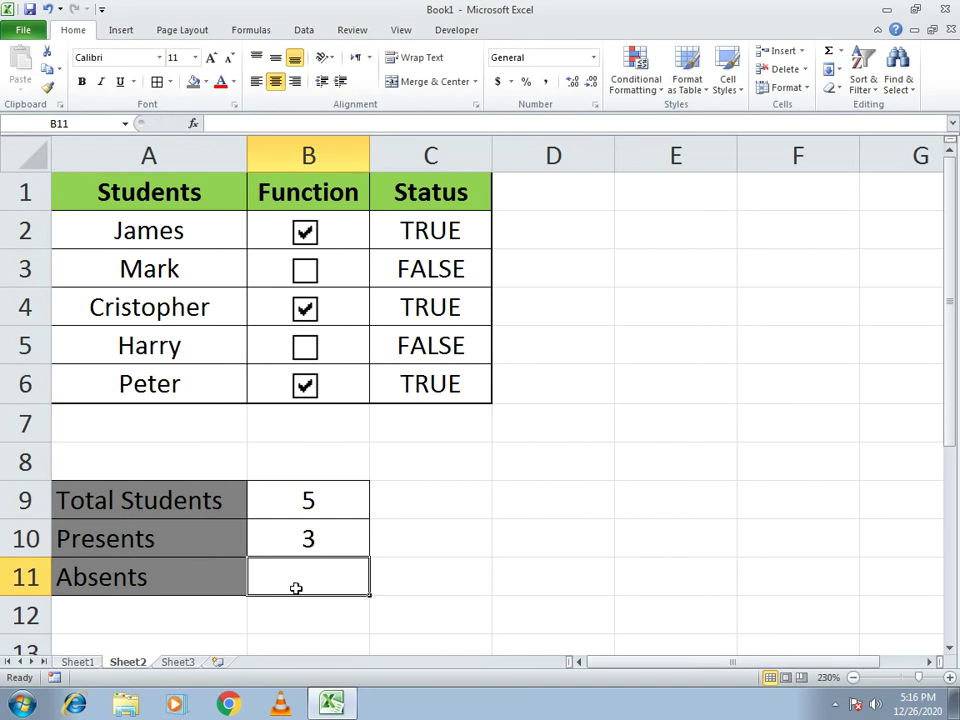
# Enter =B9-B10 in B11 so Absents shows 2, then review the B10 and B11 formulas.
pyautogui.write('=')
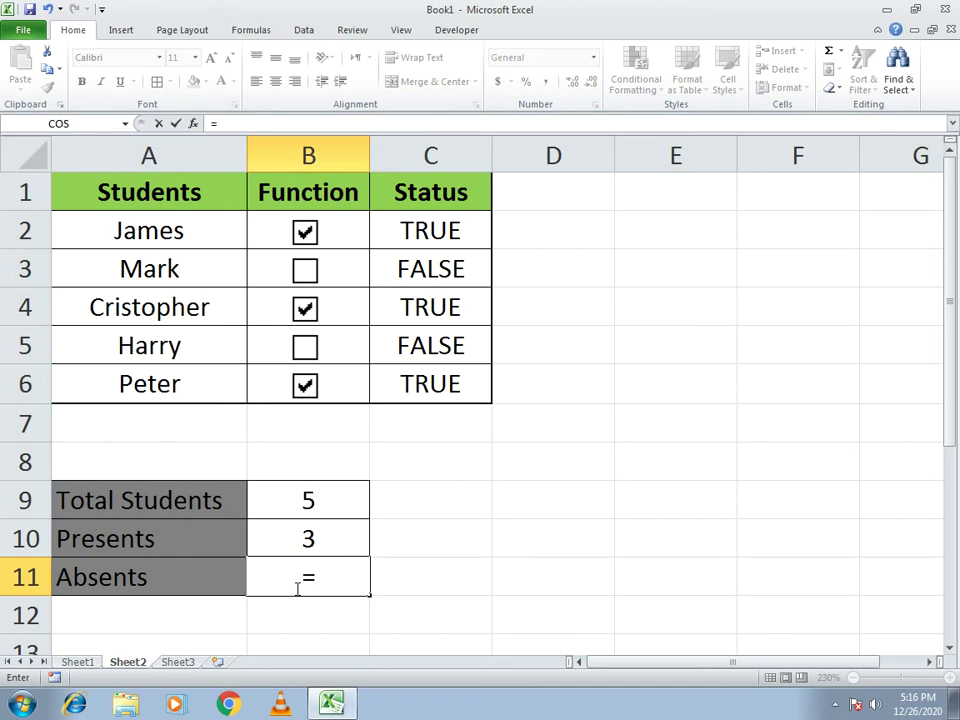
pyautogui.click(335, 501)
pyautogui.write('-')
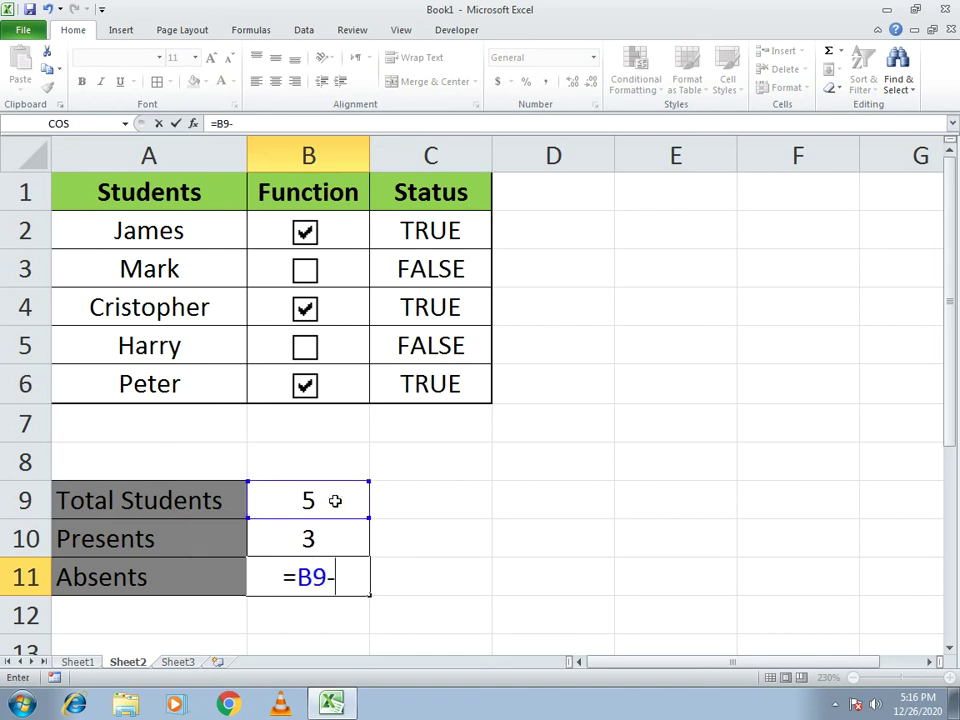
pyautogui.click(291, 537)
pyautogui.press('Return')
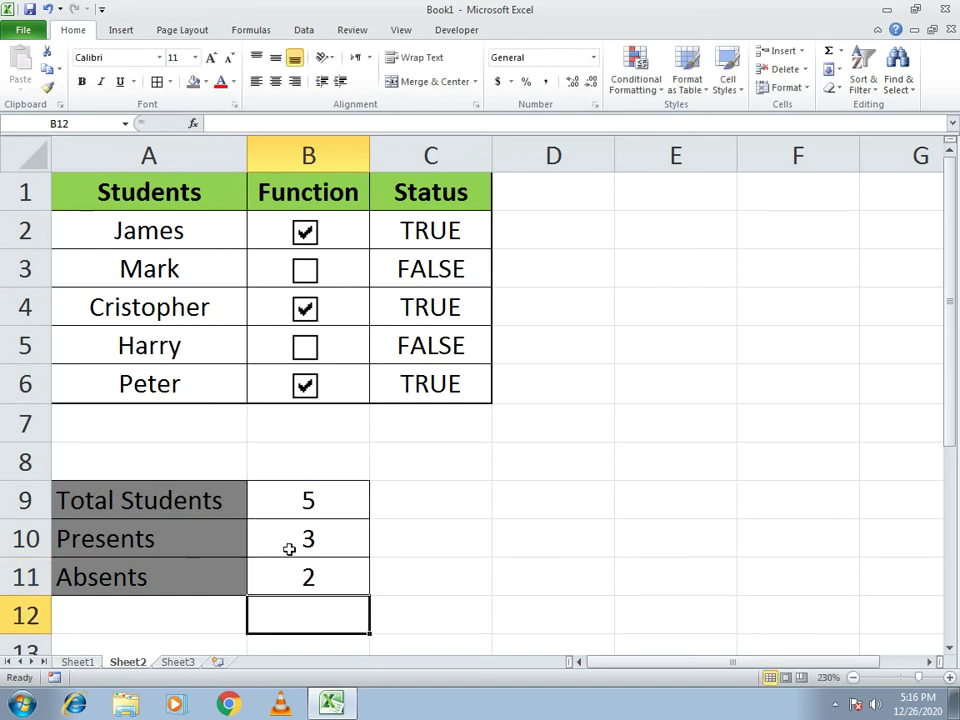
pyautogui.click(289, 543)
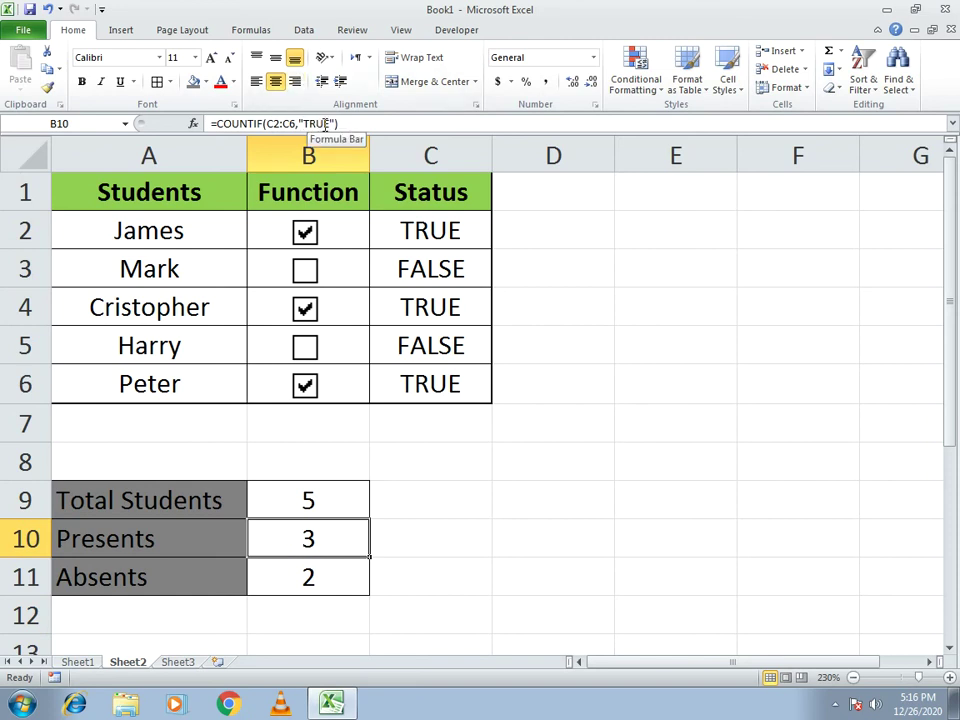
pyautogui.click(337, 579)
# Tick Mark's checkbox and untick Peter's, giving Presents 3 and Absents 2.
pyautogui.click(312, 511)
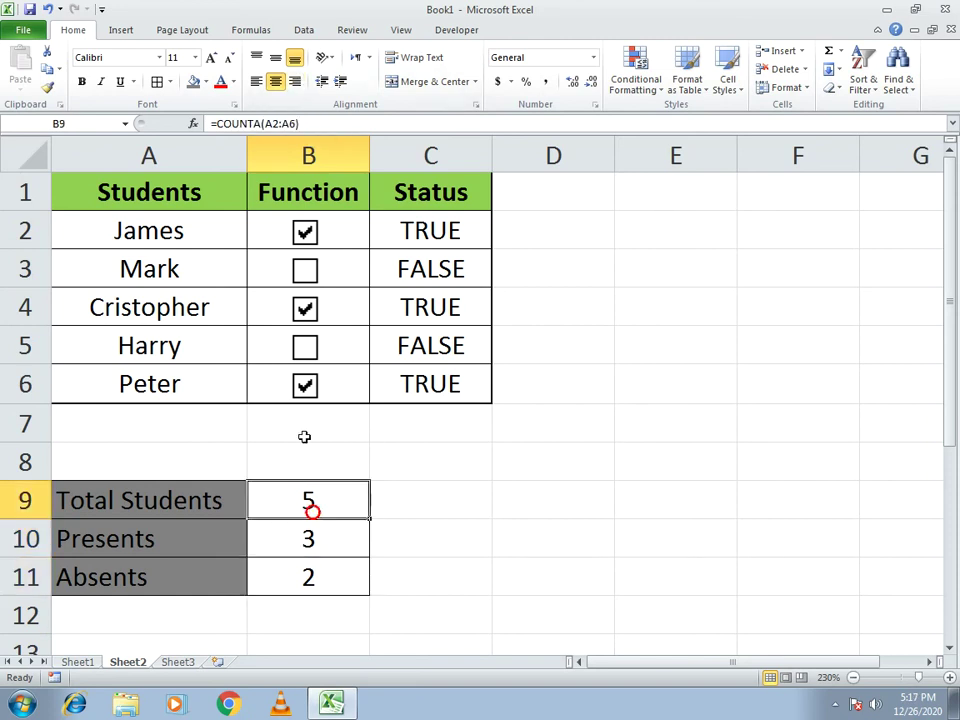
pyautogui.click(305, 270)
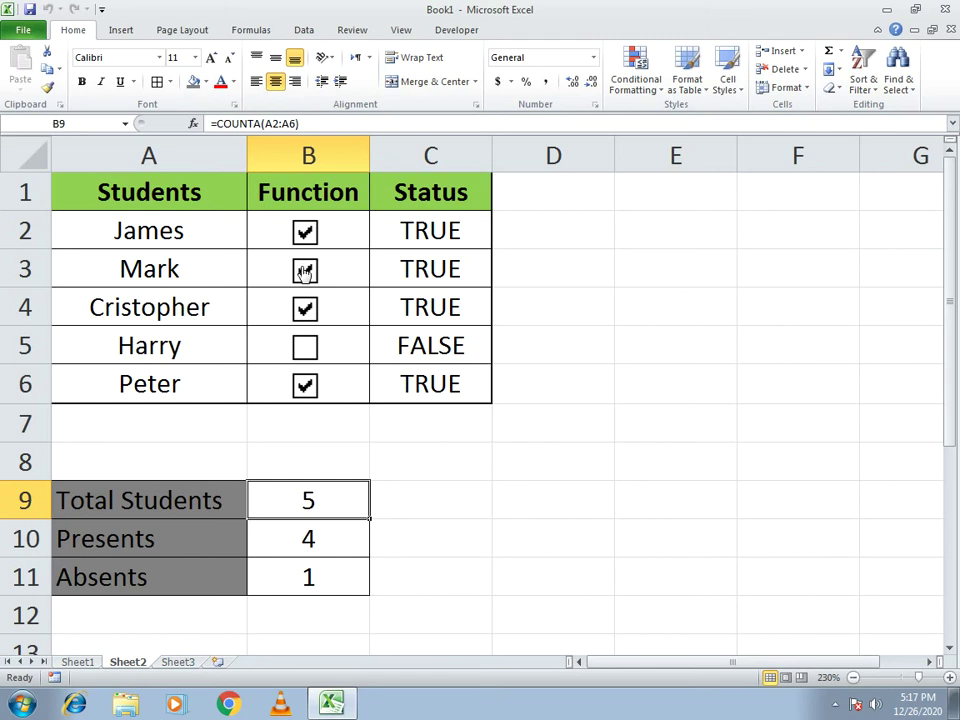
pyautogui.click(306, 386)
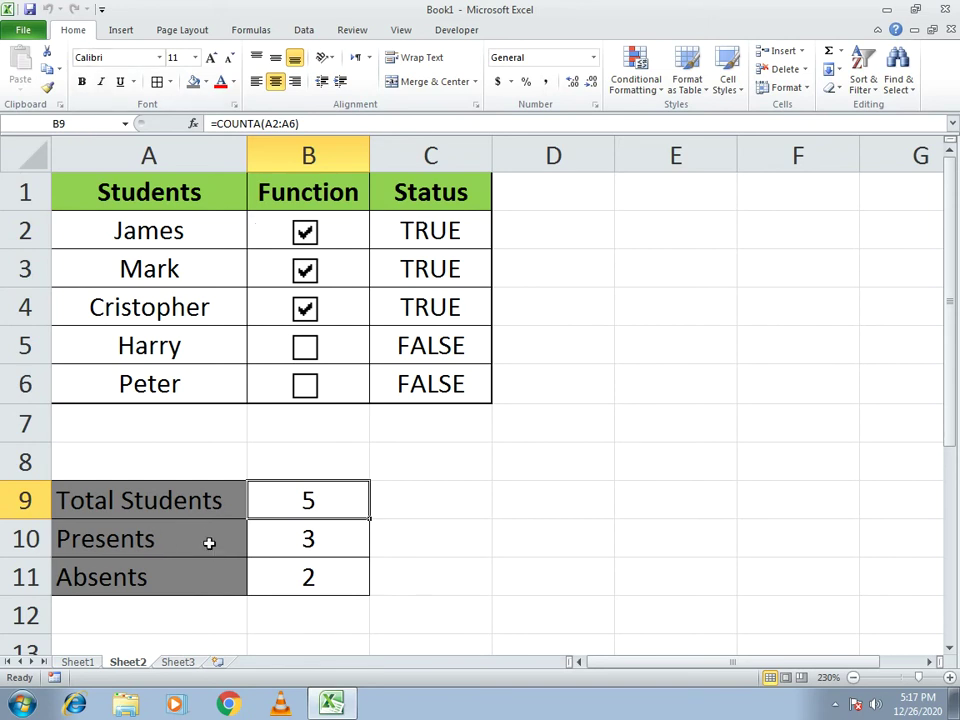
pyautogui.moveTo(126, 542); pyautogui.dragTo(277, 577)
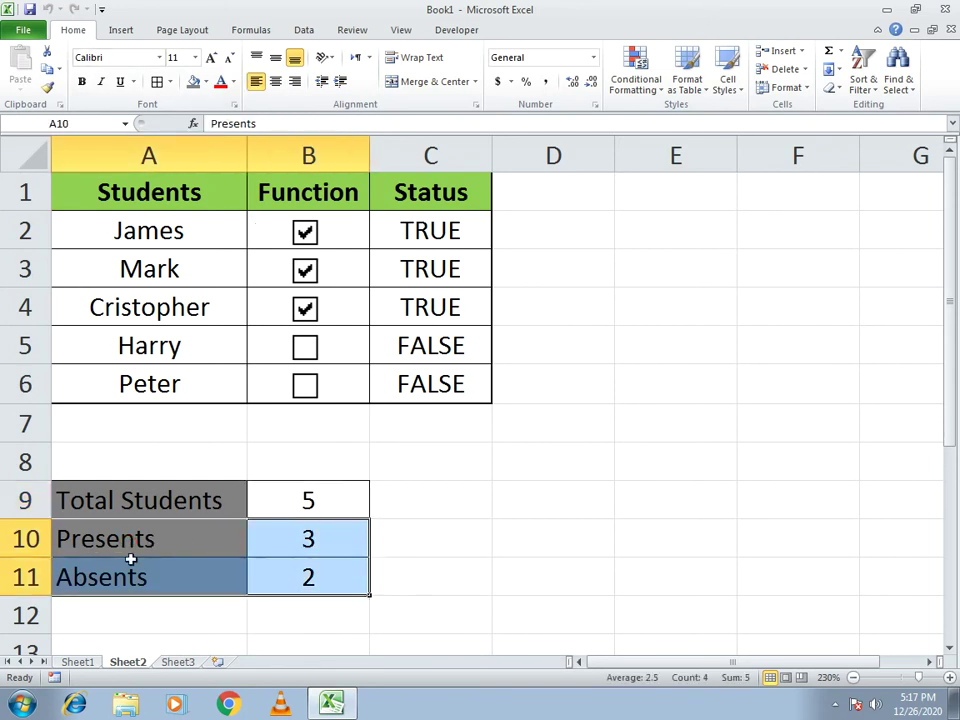
# Insert a 3-D Pie chart from the selected Presents and Absents counts in A10:B11.
pyautogui.click(121, 30)
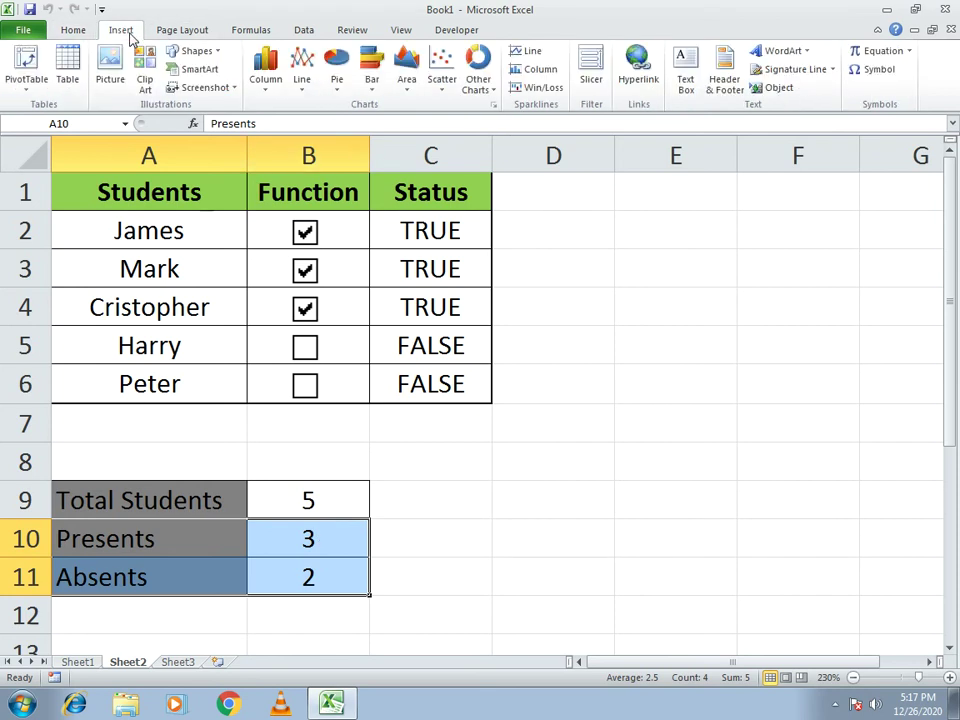
pyautogui.click(335, 93)
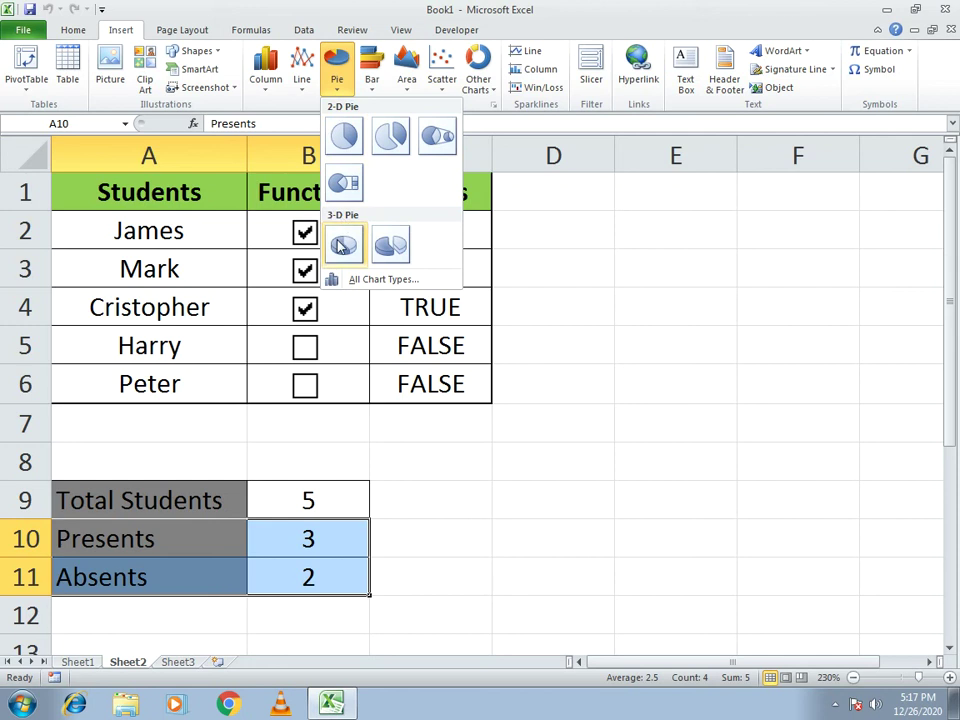
pyautogui.click(340, 247)
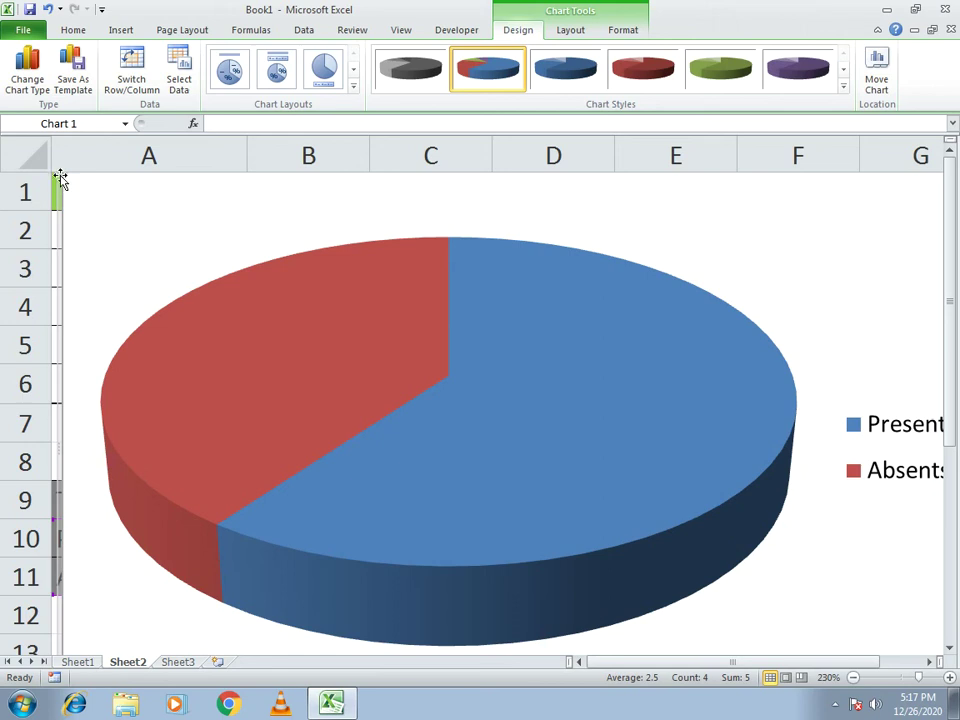
pyautogui.click(853, 677)
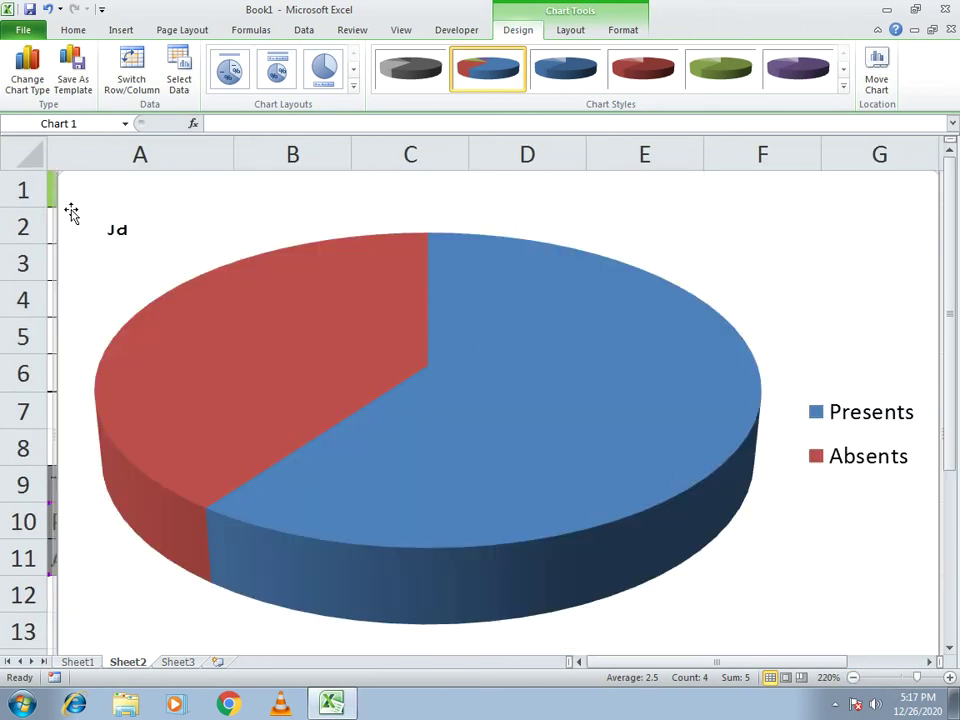
# Zoom out and shrink the pie chart by dragging its corners.
pyautogui.moveTo(103, 204); pyautogui.dragTo(75, 199)
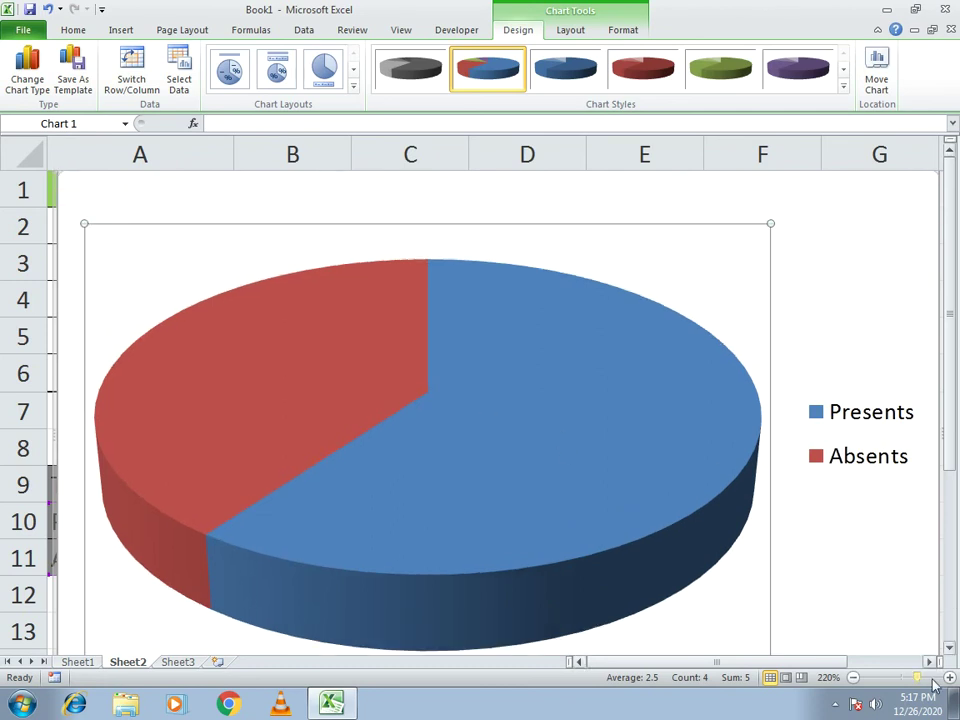
pyautogui.click(853, 677)
pyautogui.click(853, 677)
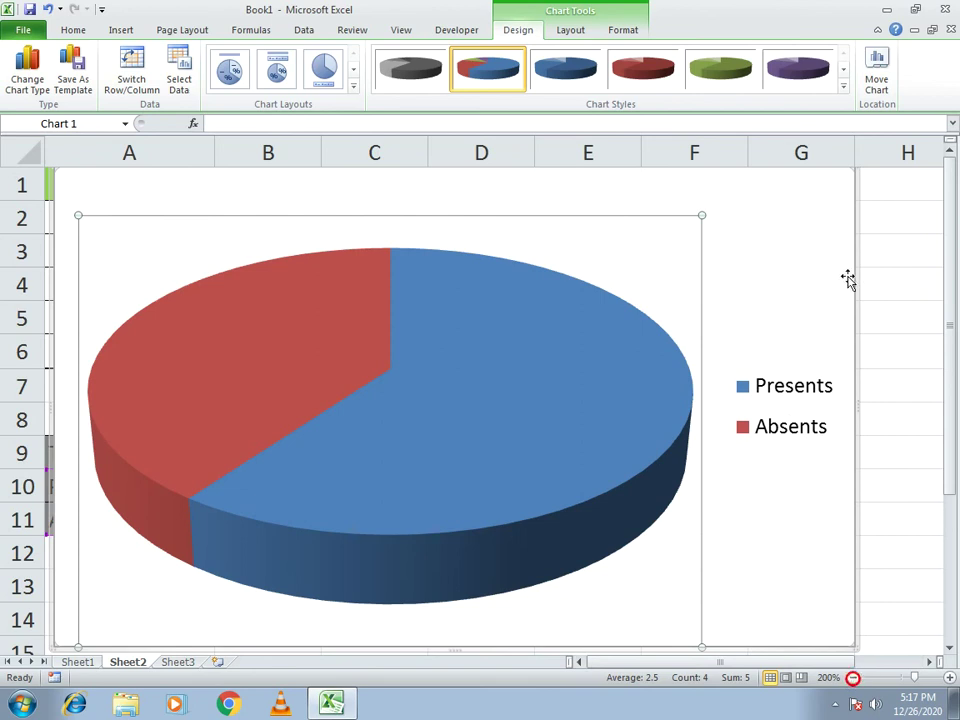
pyautogui.moveTo(796, 190); pyautogui.dragTo(638, 318)
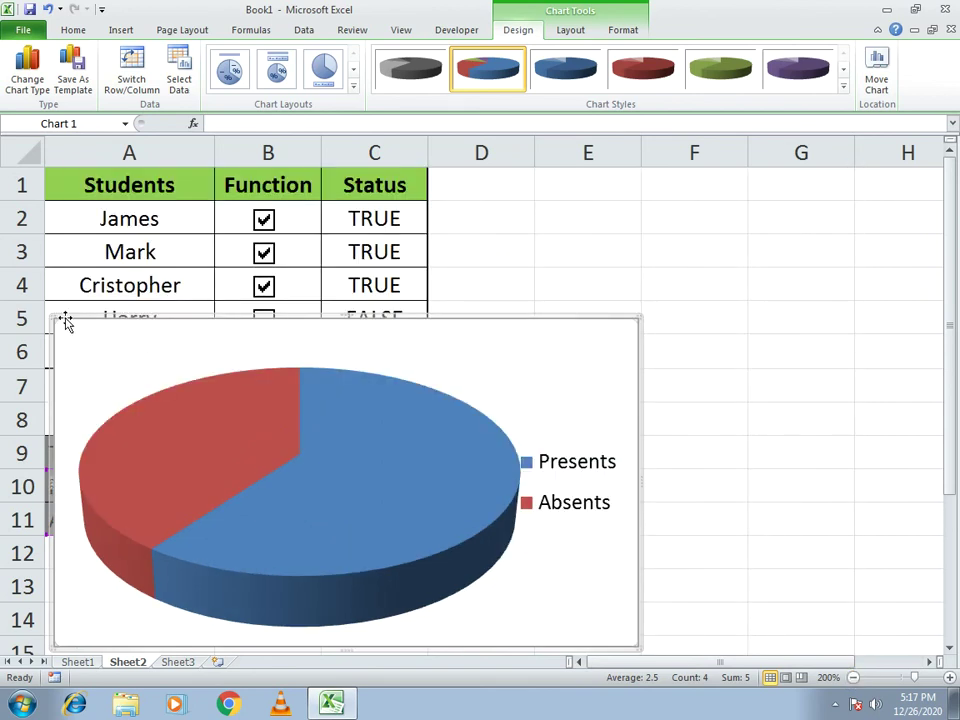
pyautogui.moveTo(55, 320); pyautogui.dragTo(128, 331)
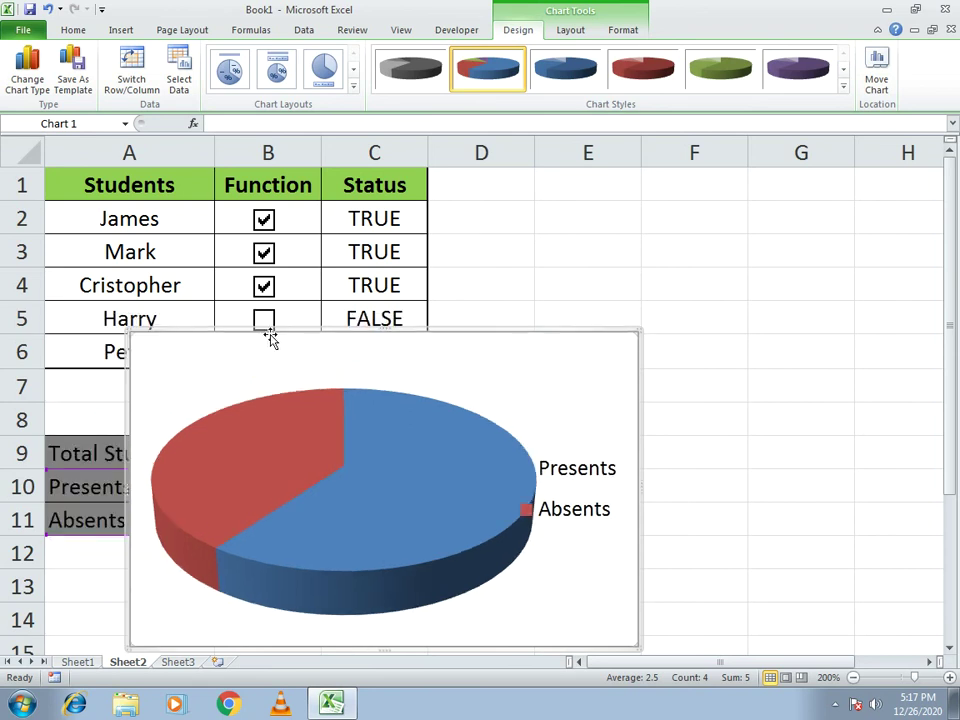
# Position the chart beside the table over columns D to H, leaving column C uncovered.
pyautogui.moveTo(384, 326); pyautogui.dragTo(386, 214)
pyautogui.moveTo(388, 259); pyautogui.dragTo(570, 271)
pyautogui.click(502, 273)
pyautogui.moveTo(401, 264); pyautogui.dragTo(443, 261)
pyautogui.click(393, 224)
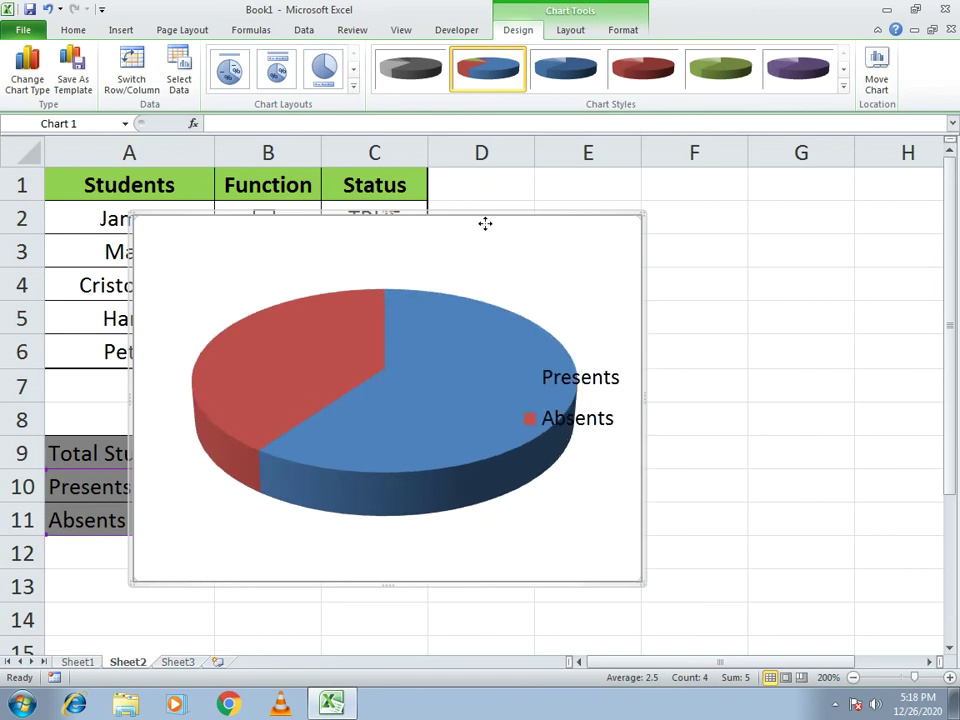
pyautogui.moveTo(672, 246); pyautogui.dragTo(658, 251)
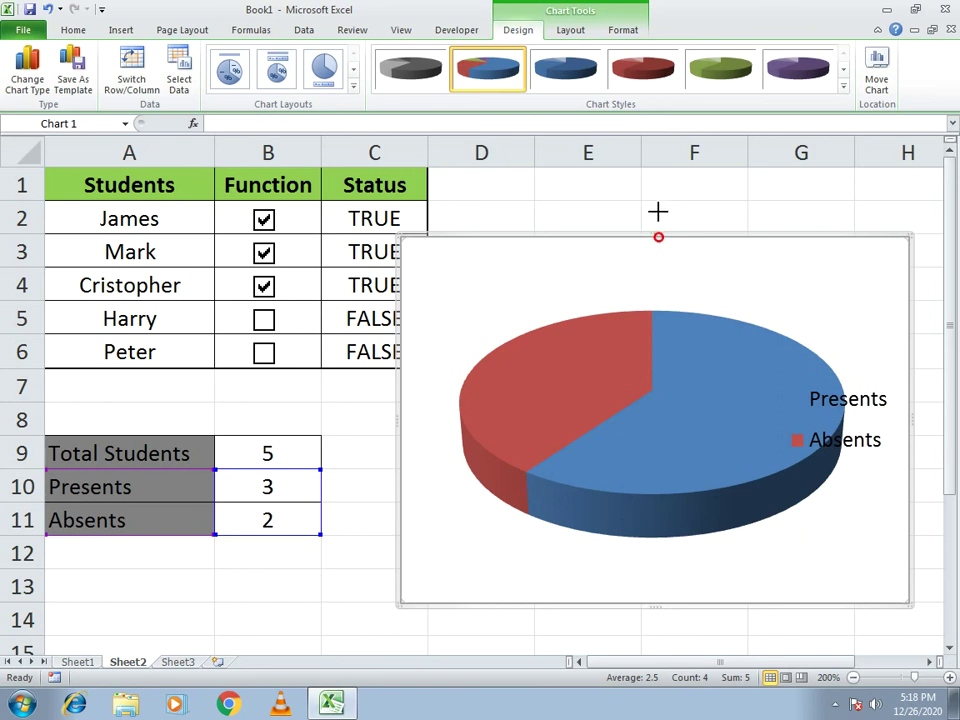
pyautogui.moveTo(663, 190); pyautogui.dragTo(660, 190)
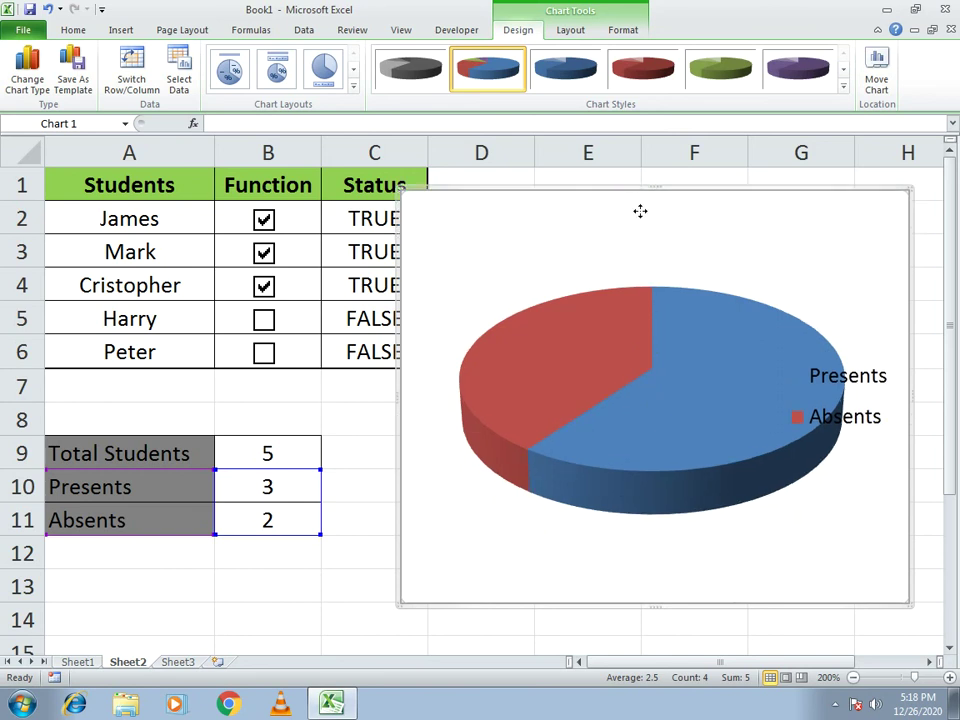
pyautogui.moveTo(640, 211); pyautogui.dragTo(638, 212)
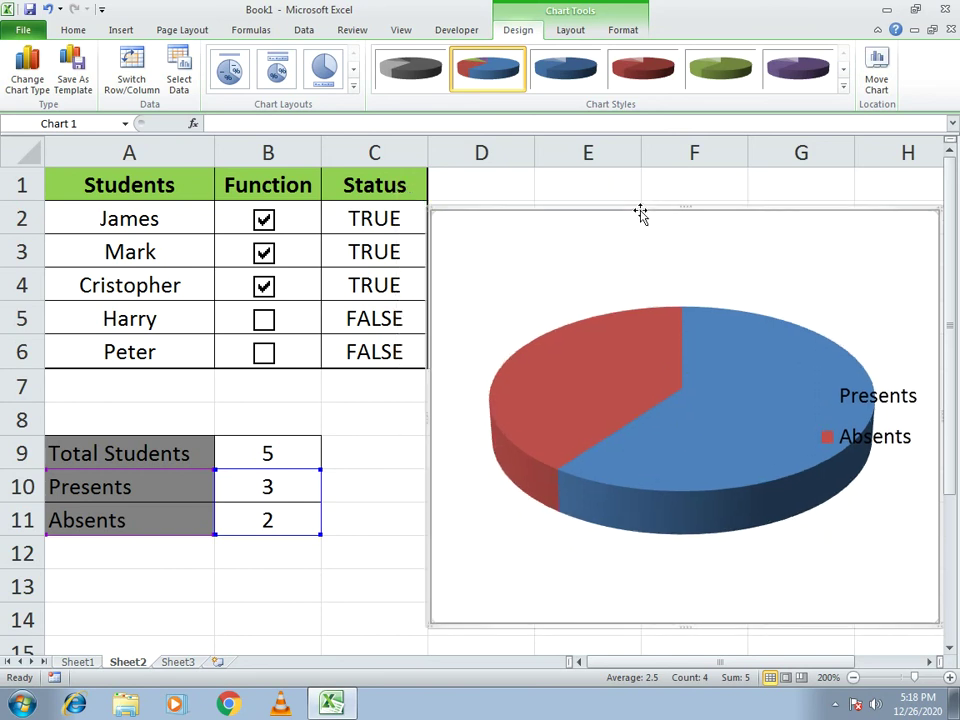
# Compare Chart Layouts 1–3 and apply Layout 2 for a title, top legend and 60%/40% labels.
pyautogui.click(231, 76)
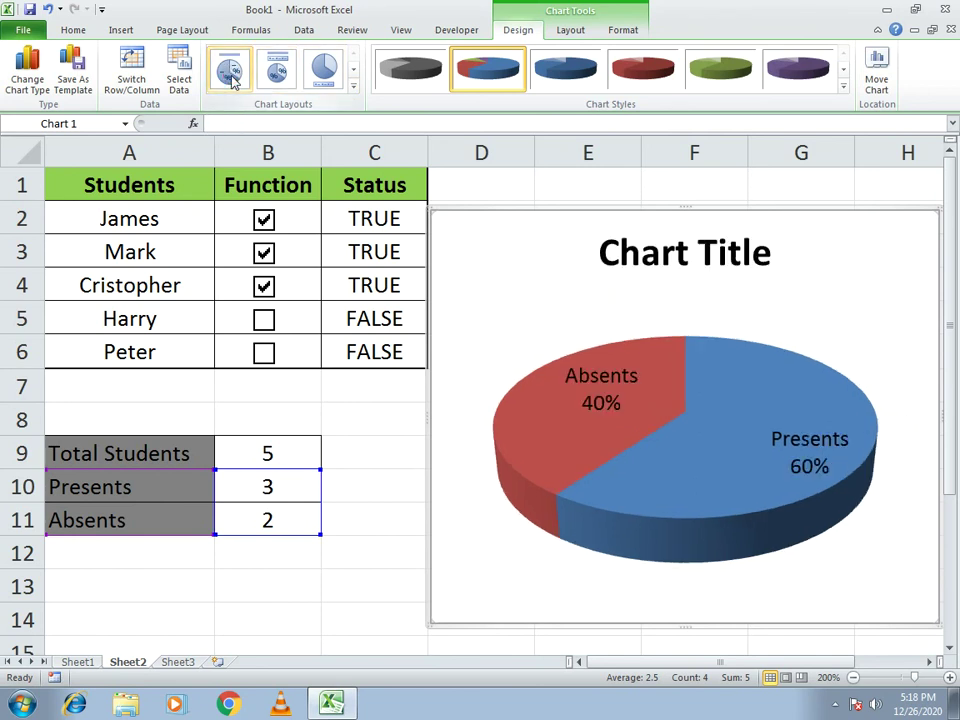
pyautogui.click(276, 78)
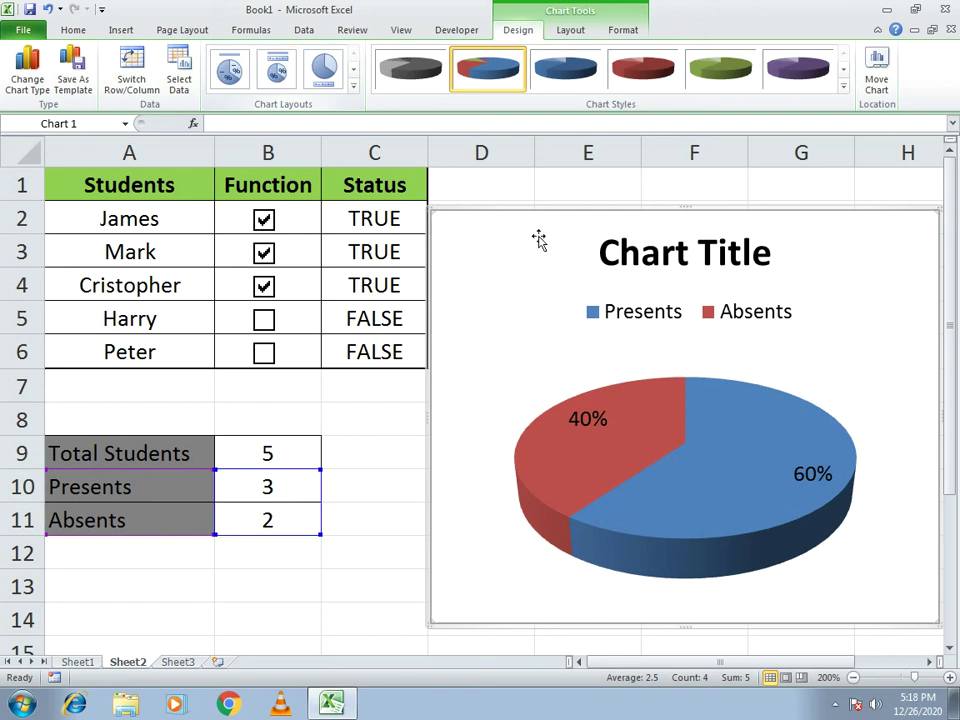
pyautogui.click(525, 210)
pyautogui.moveTo(535, 212); pyautogui.dragTo(545, 212)
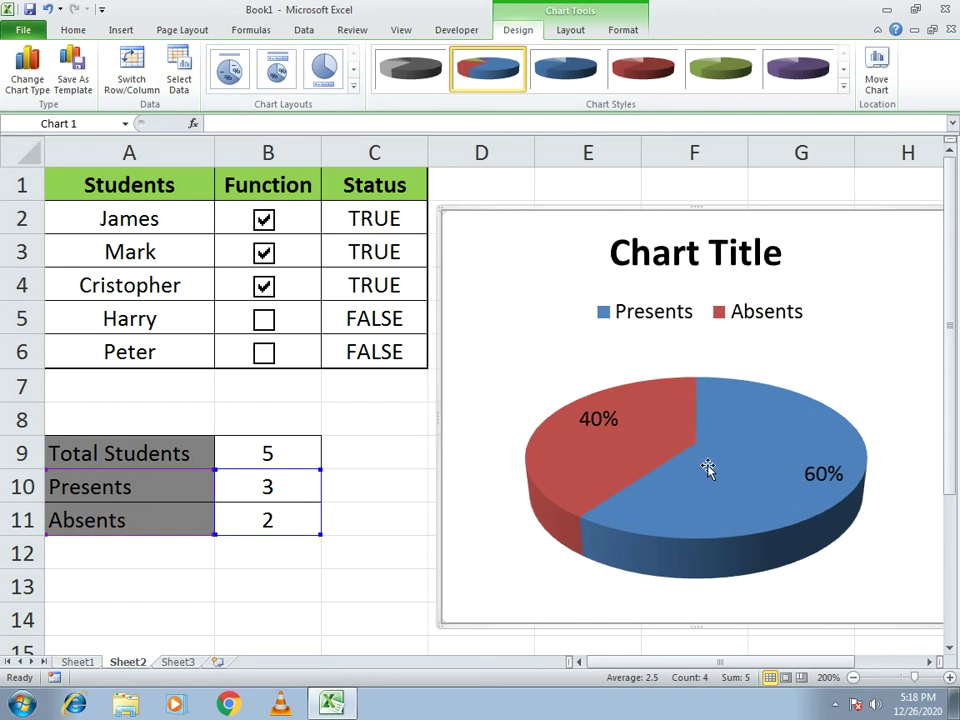
pyautogui.click(320, 70)
pyautogui.click(277, 70)
pyautogui.click(229, 70)
pyautogui.click(277, 70)
pyautogui.click(398, 440)
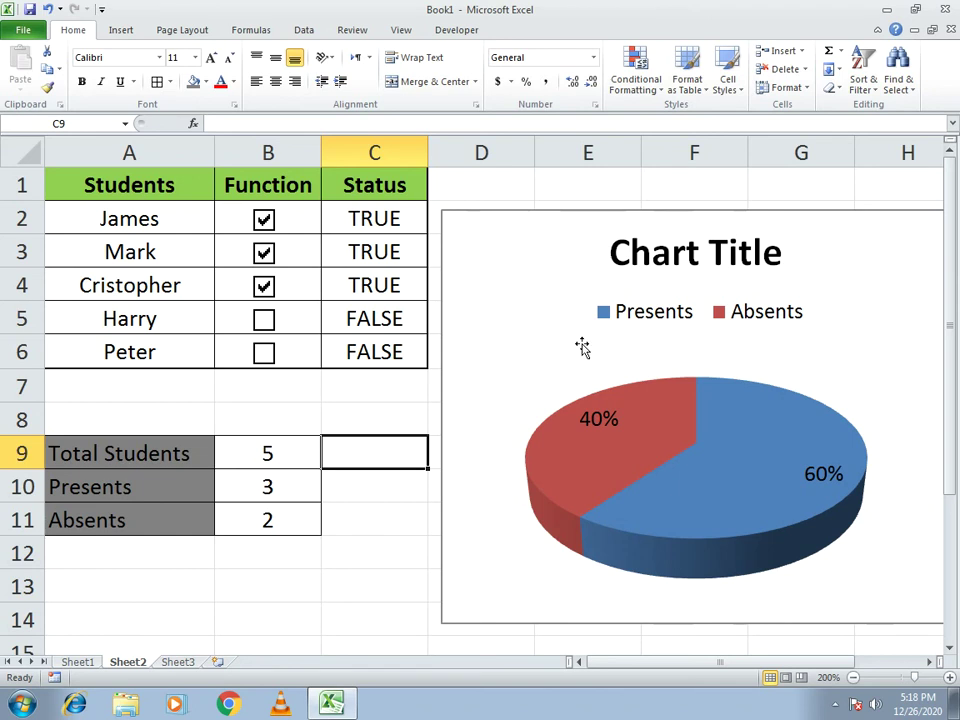
# Toggle the checkboxes, ending with James, Mark and Peter present and Cristopher and Harry absent.
pyautogui.click(266, 321)
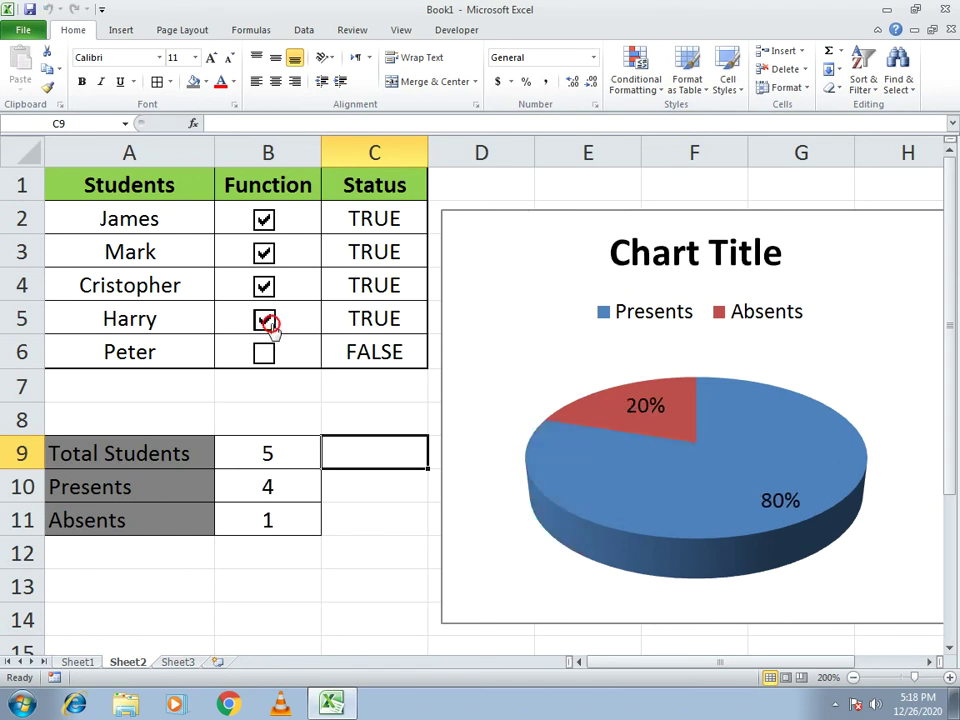
pyautogui.click(263, 220)
pyautogui.click(264, 253)
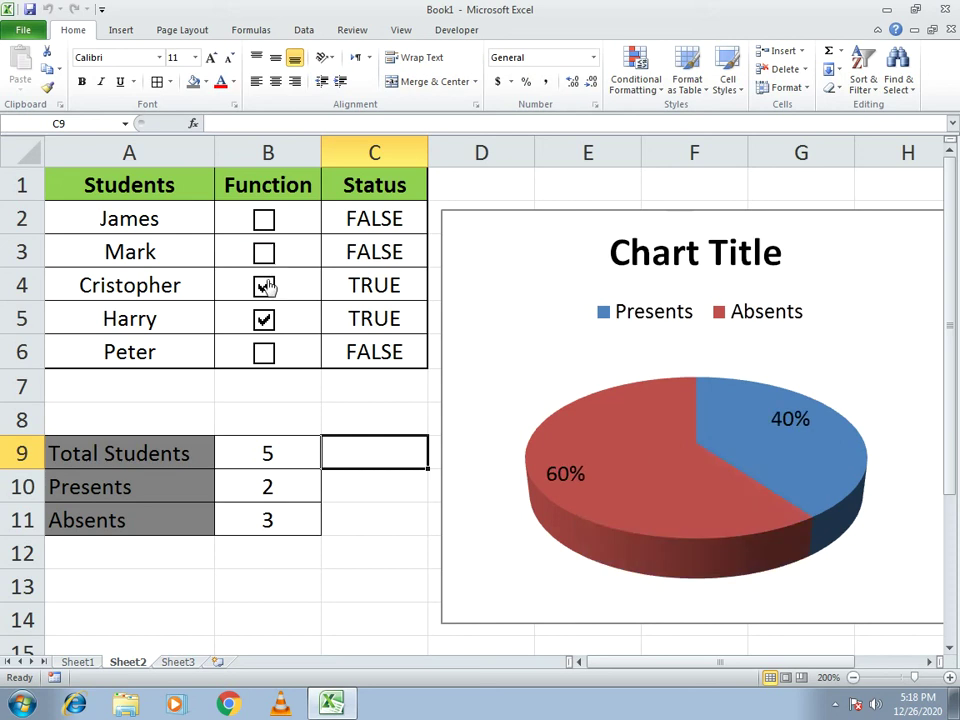
pyautogui.click(263, 220)
pyautogui.click(264, 253)
pyautogui.click(264, 286)
pyautogui.click(264, 319)
pyautogui.click(265, 350)
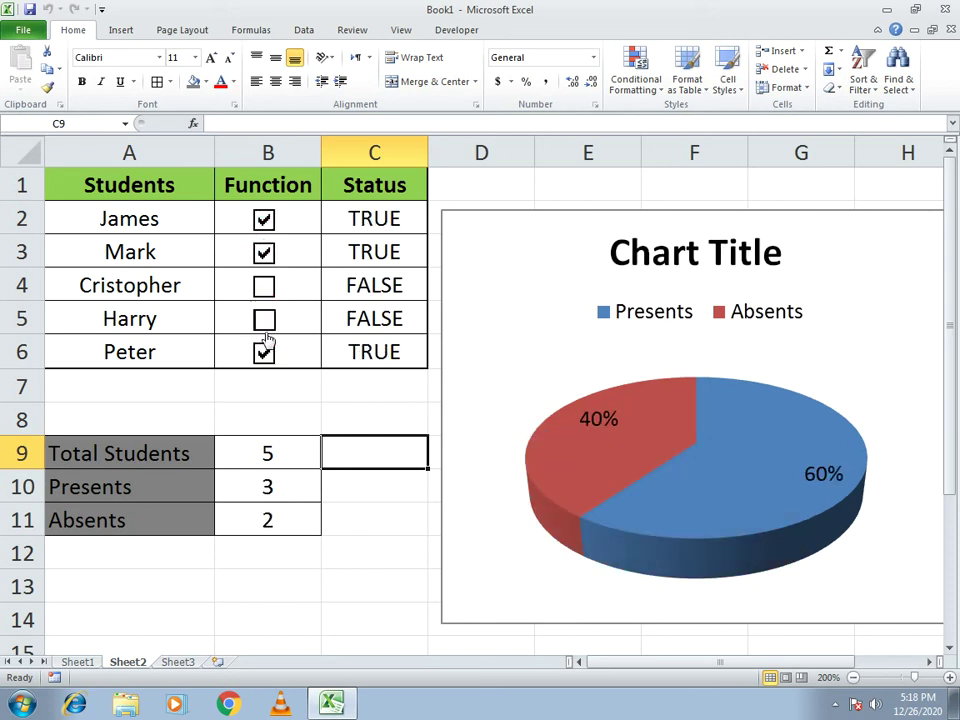
pyautogui.click(264, 319)
pyautogui.click(264, 286)
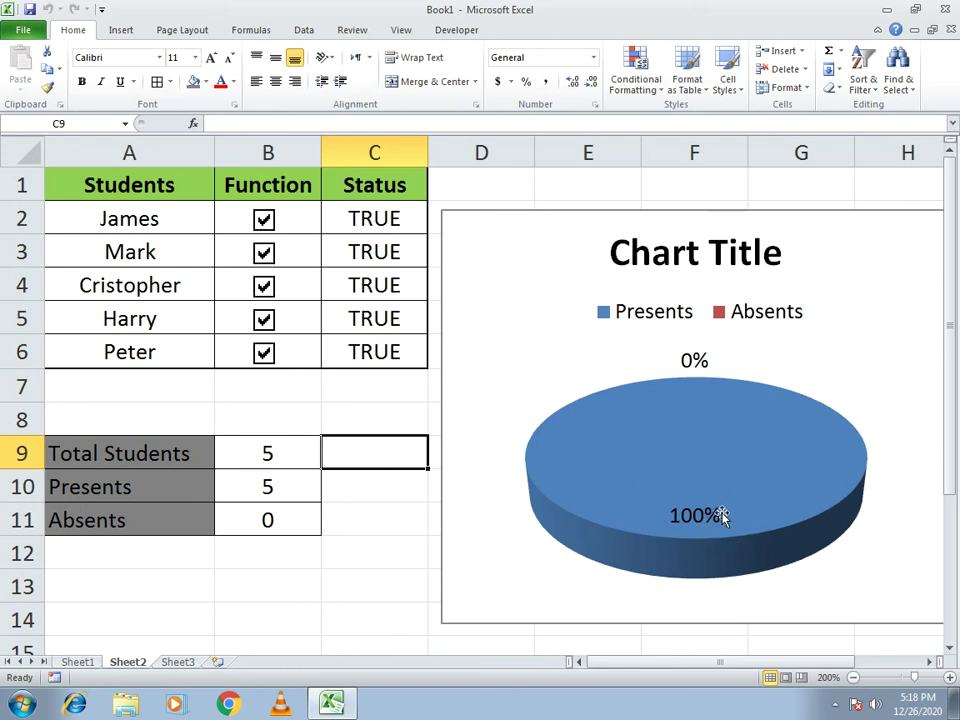
pyautogui.click(264, 286)
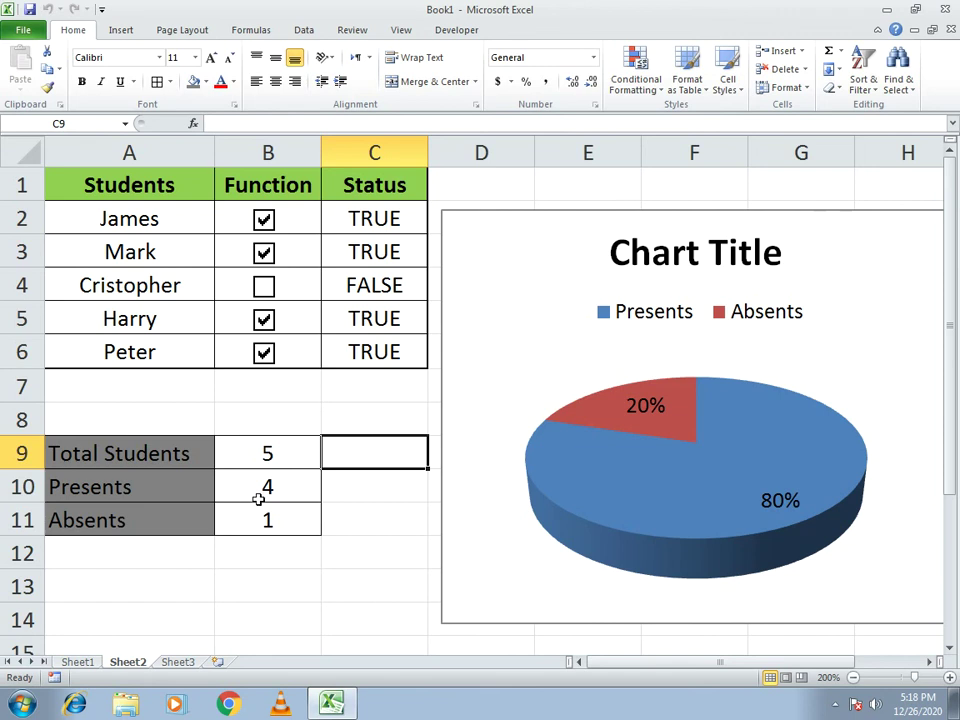
pyautogui.click(264, 320)
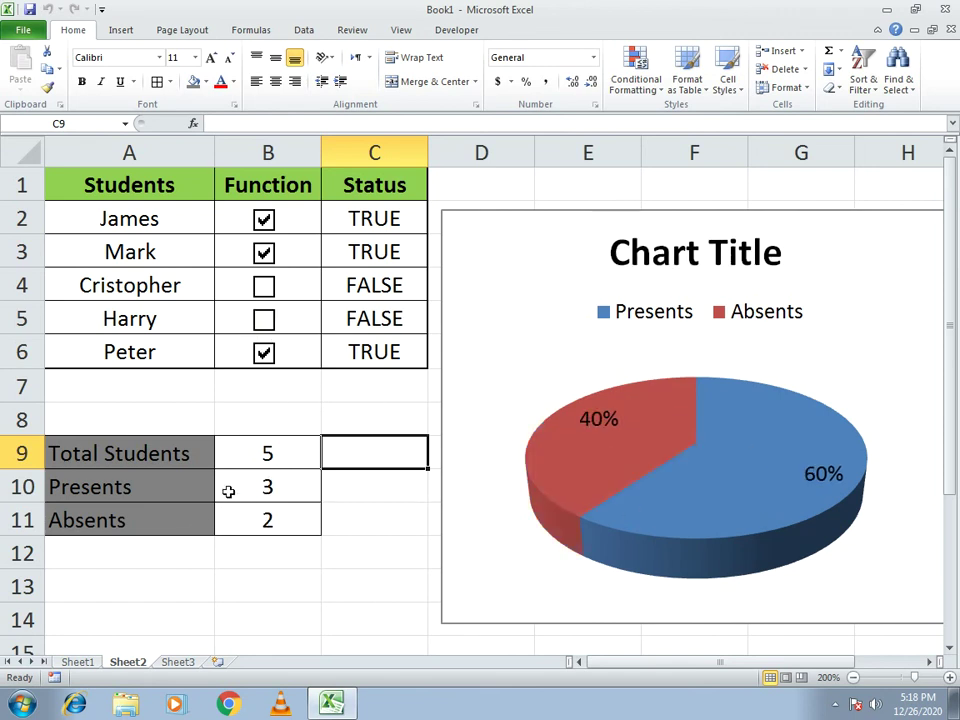